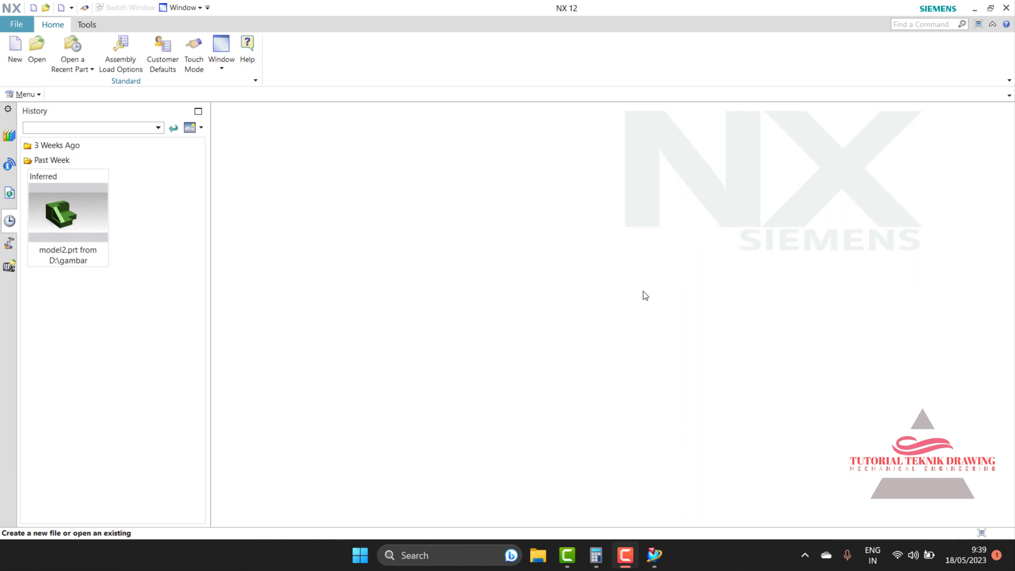
Step: Create a new millimetre part, model1.prt, from the Model template
click(13, 47)
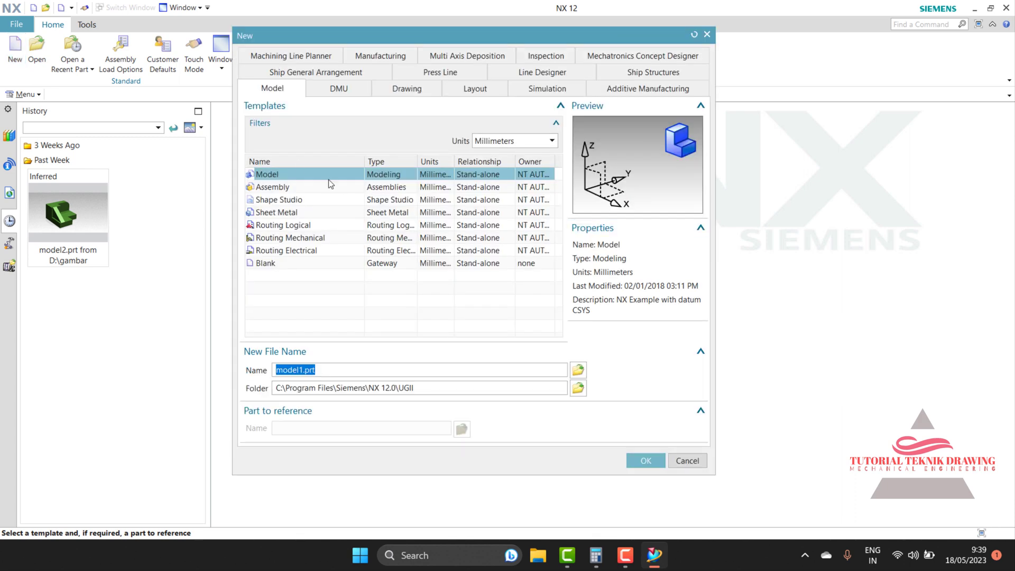
click(645, 461)
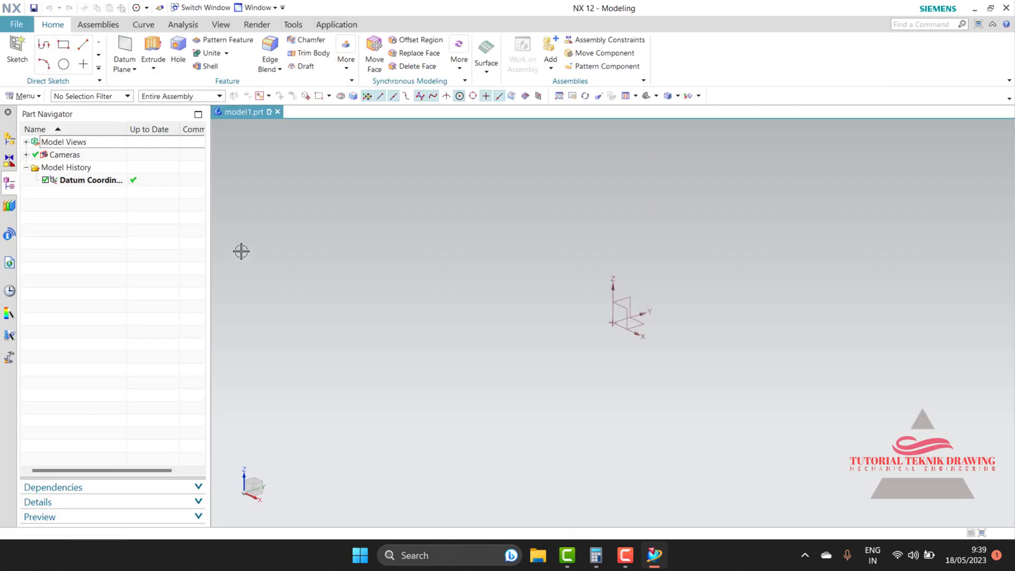
Step: On the XY plane, sketch a six-sided polygon of radius 25, rotation 0, centred on the origin
click(17, 51)
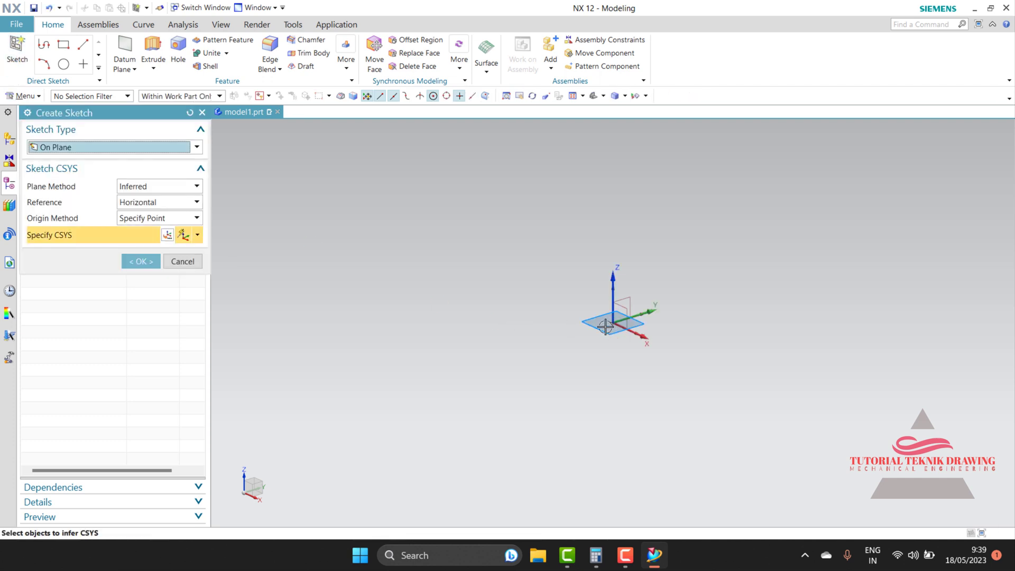
click(142, 261)
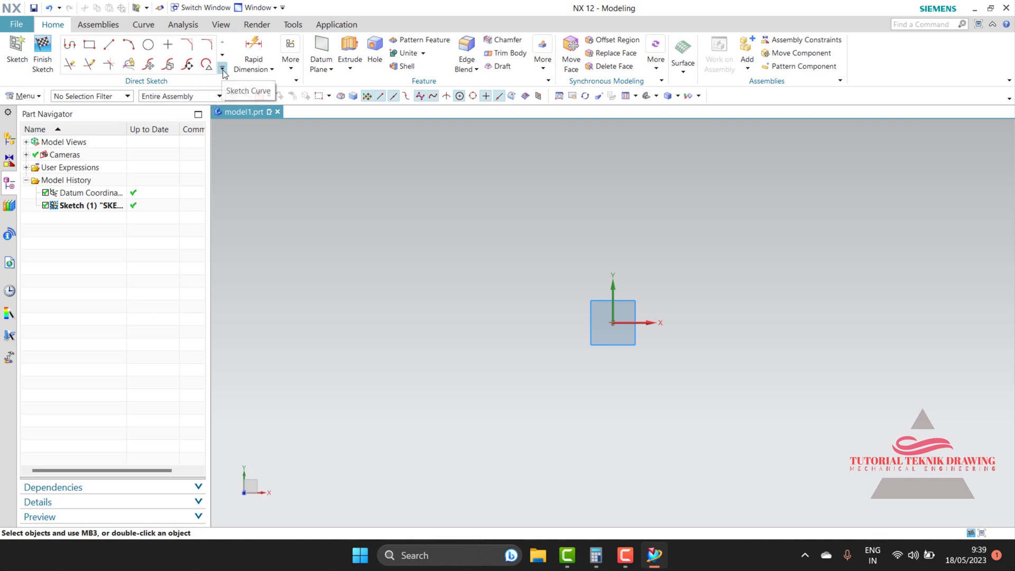
click(222, 69)
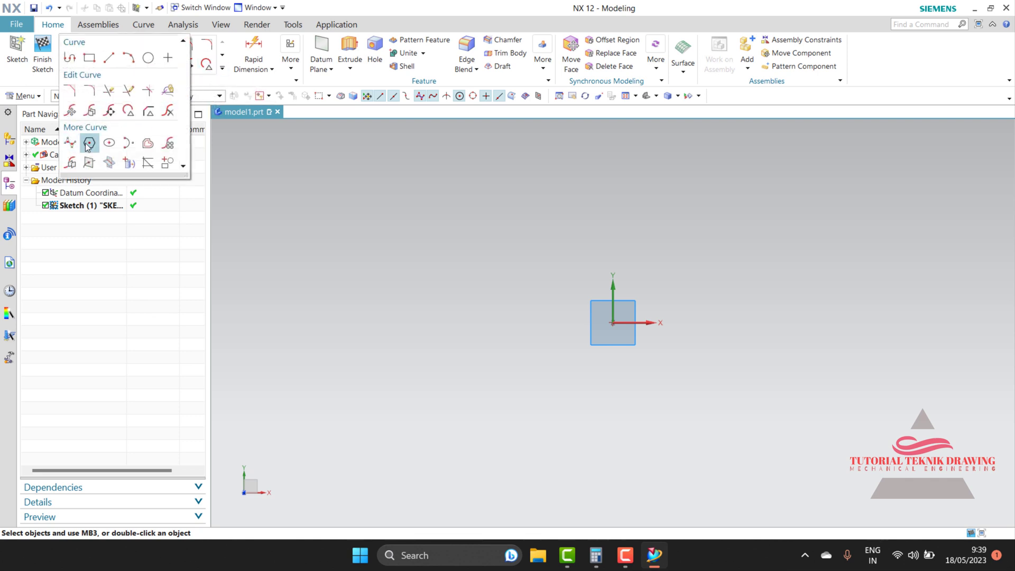
click(88, 146)
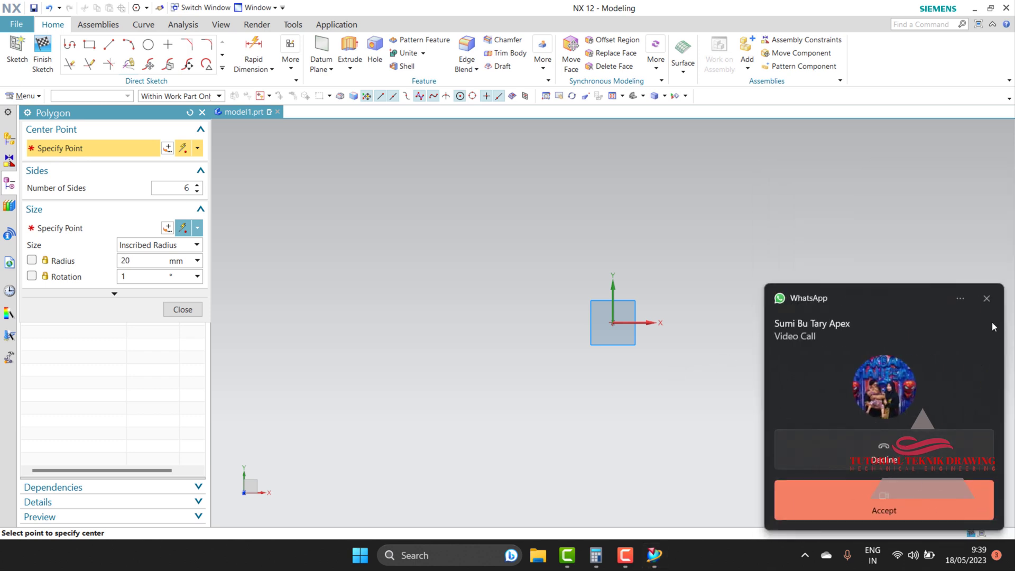
click(613, 323)
text(25)
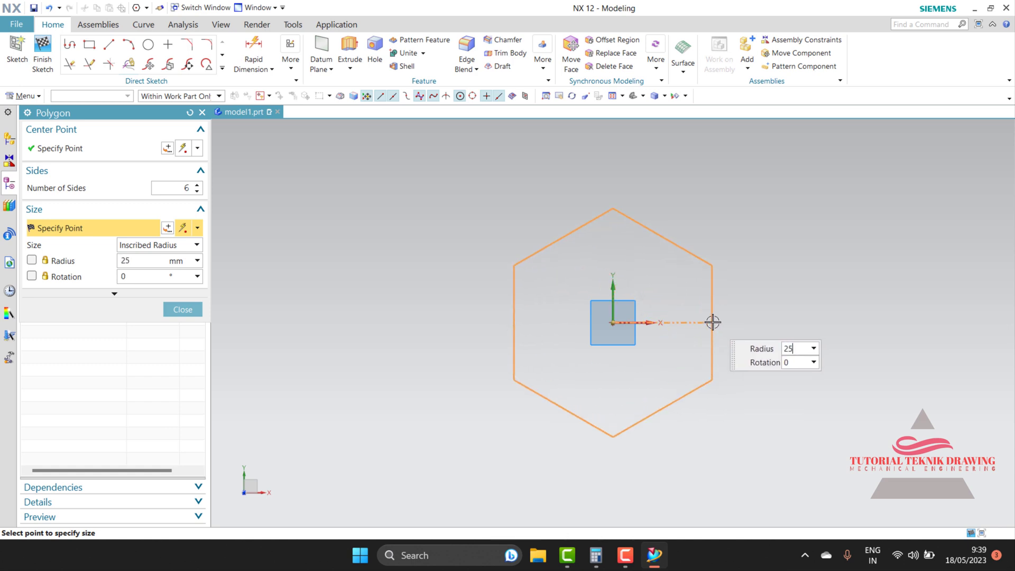
key(Tab)
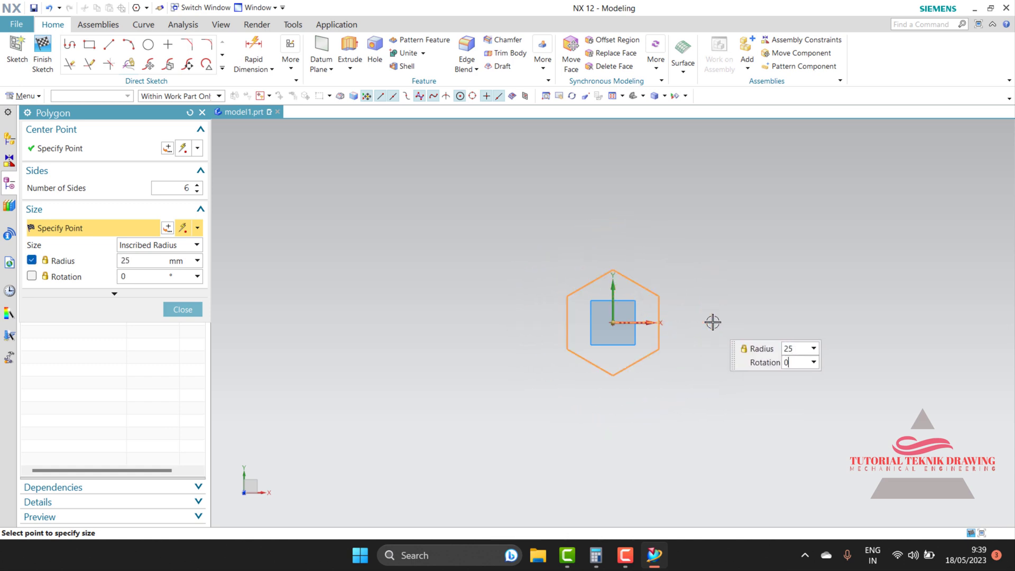
key(Return)
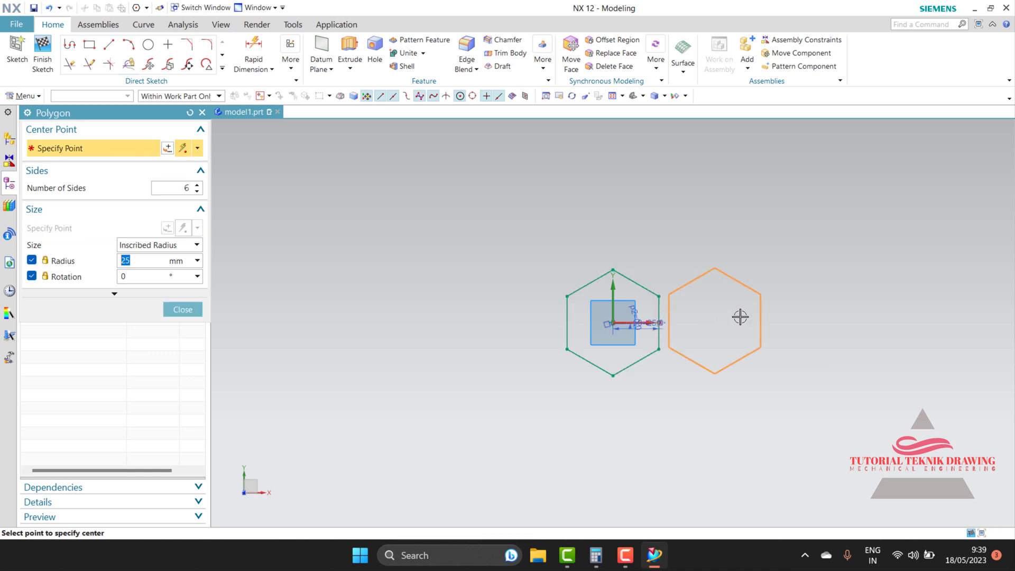
click(182, 309)
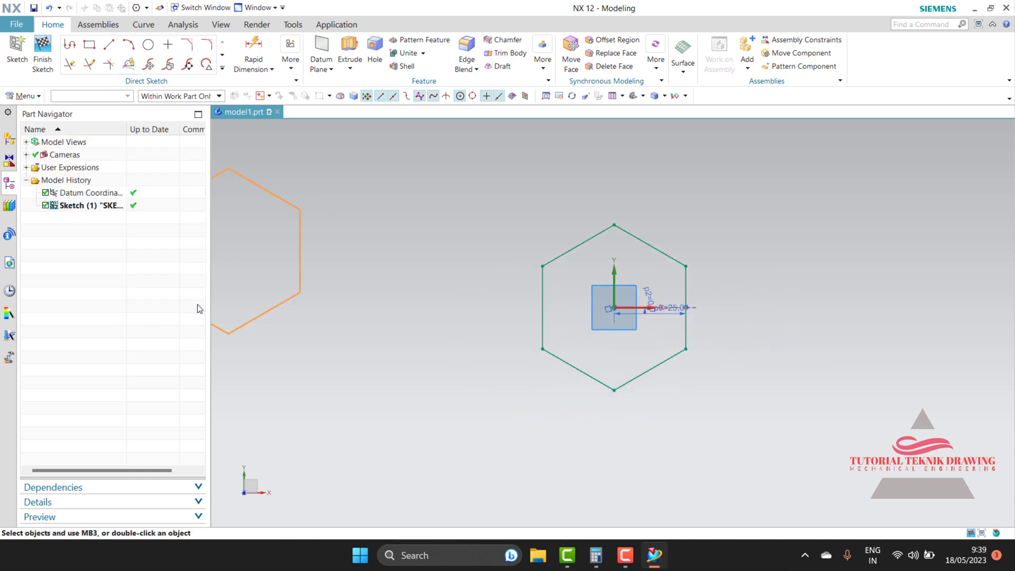
Step: Draw a 30 mm diameter circle at the origin inside the hexagon and finish the sketch
scroll(622, 318, up, 3)
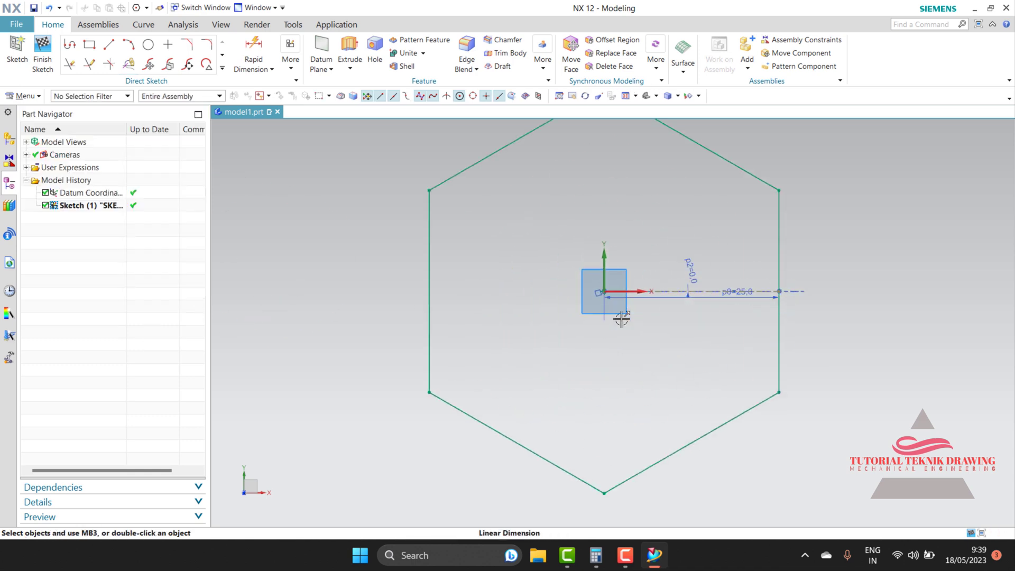
click(148, 44)
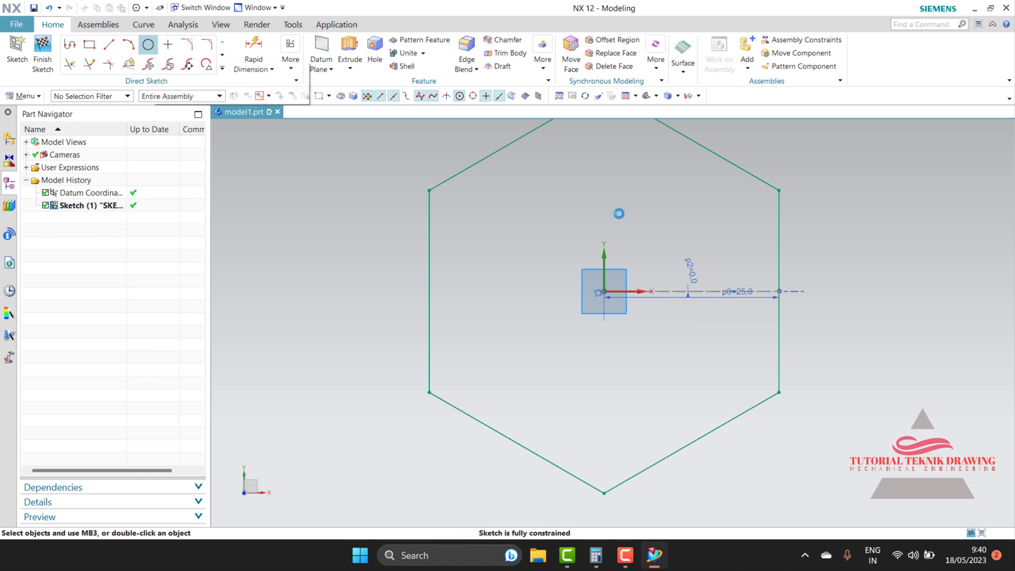
click(603, 291)
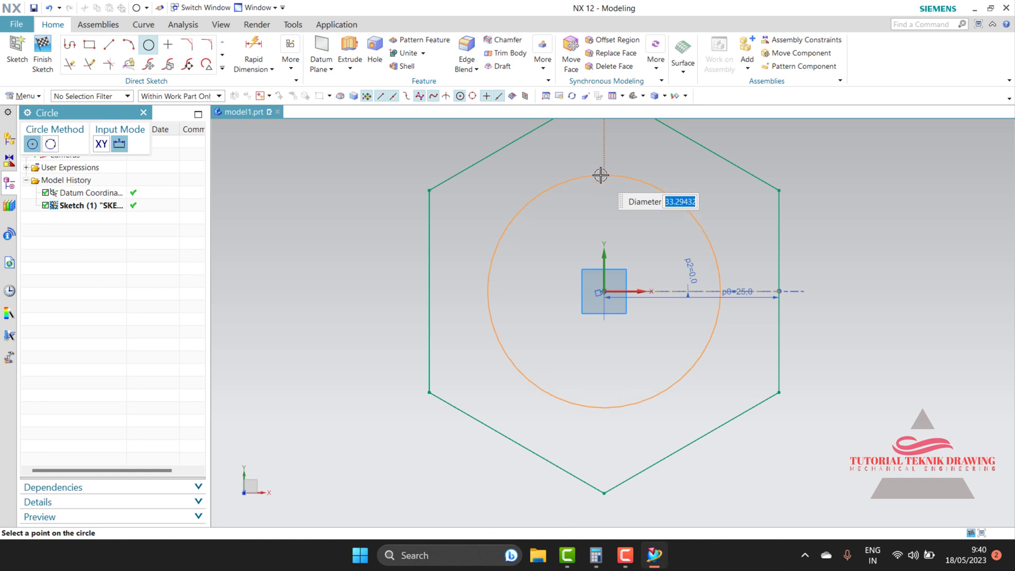
text(32.6)
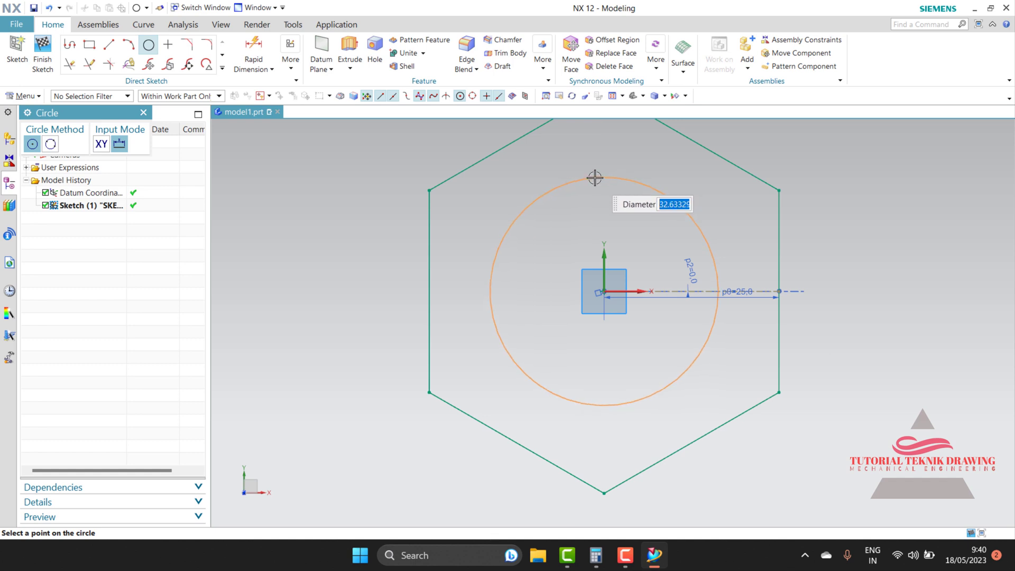
text(30)
key(Return)
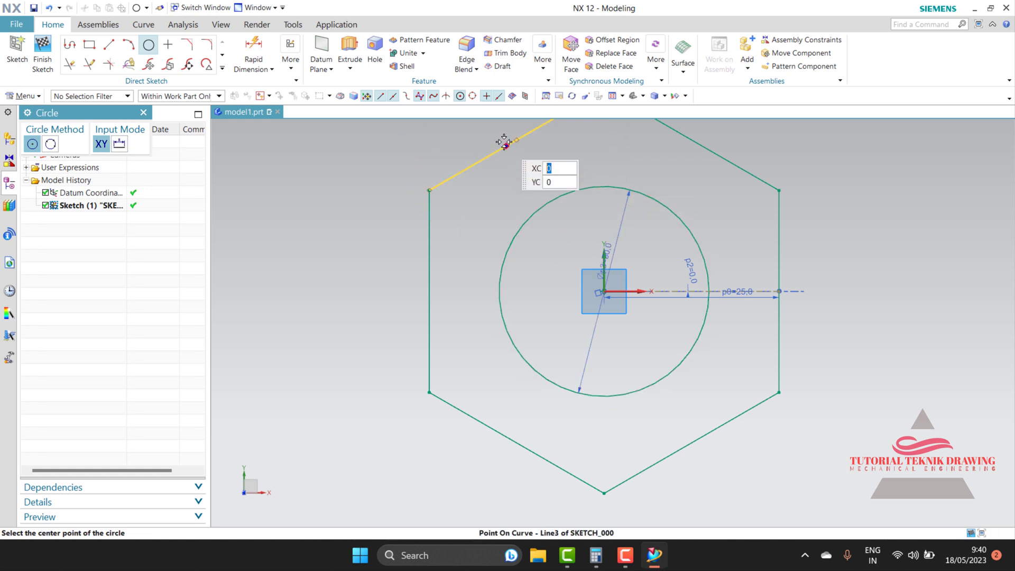
click(42, 53)
scroll(620, 324, up, 4)
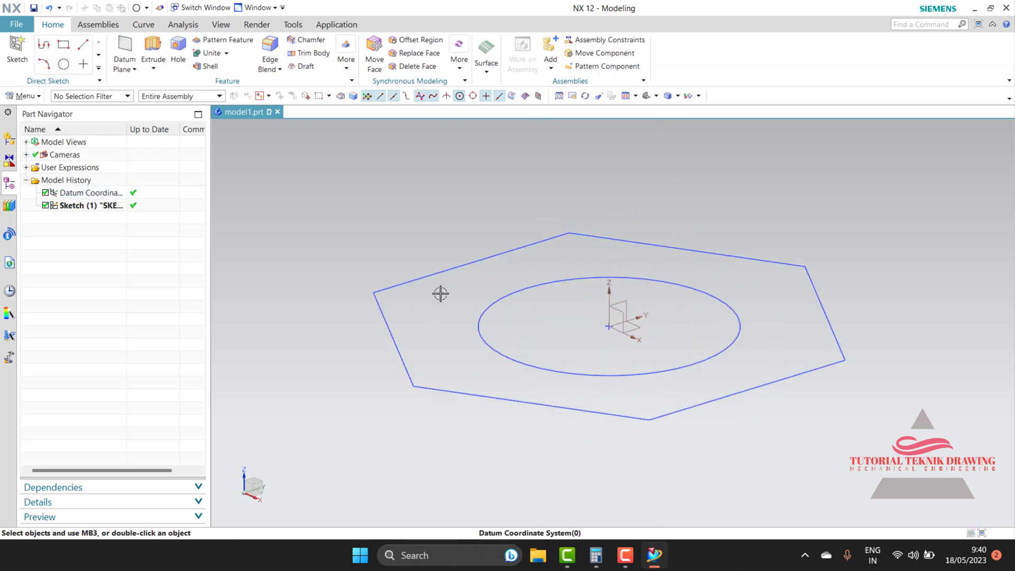
Step: Extrude the hexagon and circle profile 25 mm into a solid nut with a through-hole
click(154, 54)
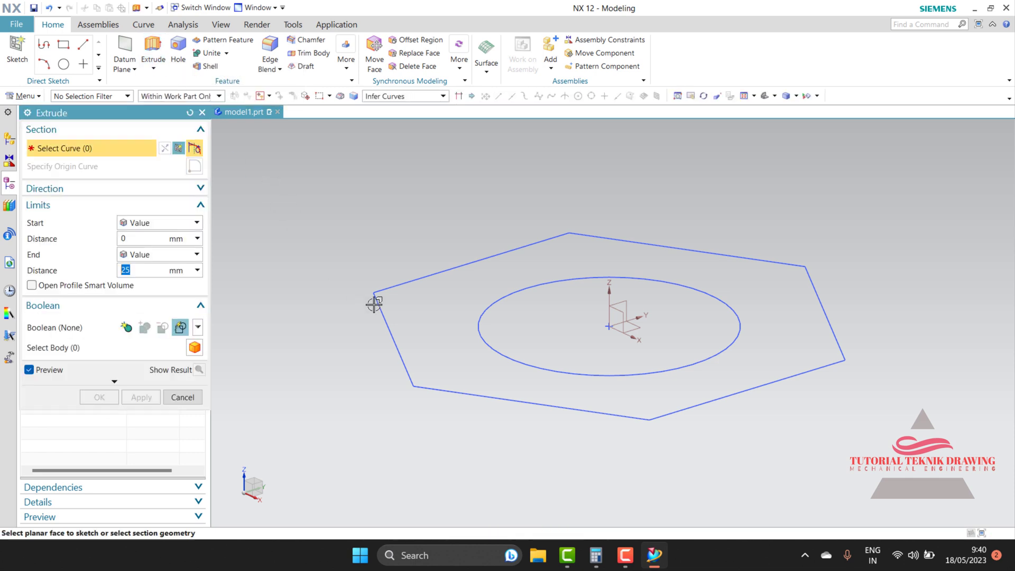
click(413, 275)
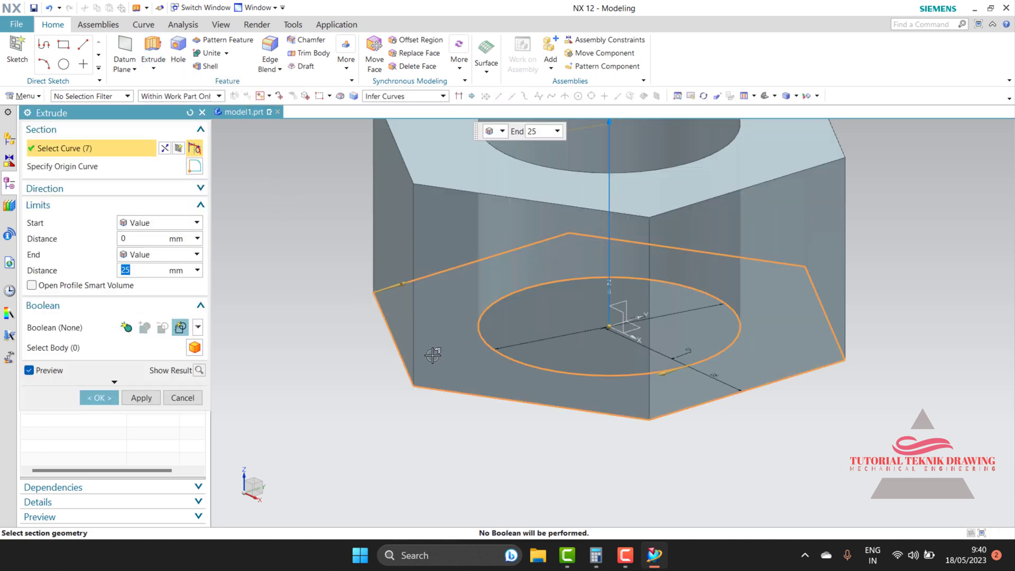
scroll(446, 330, up, 2)
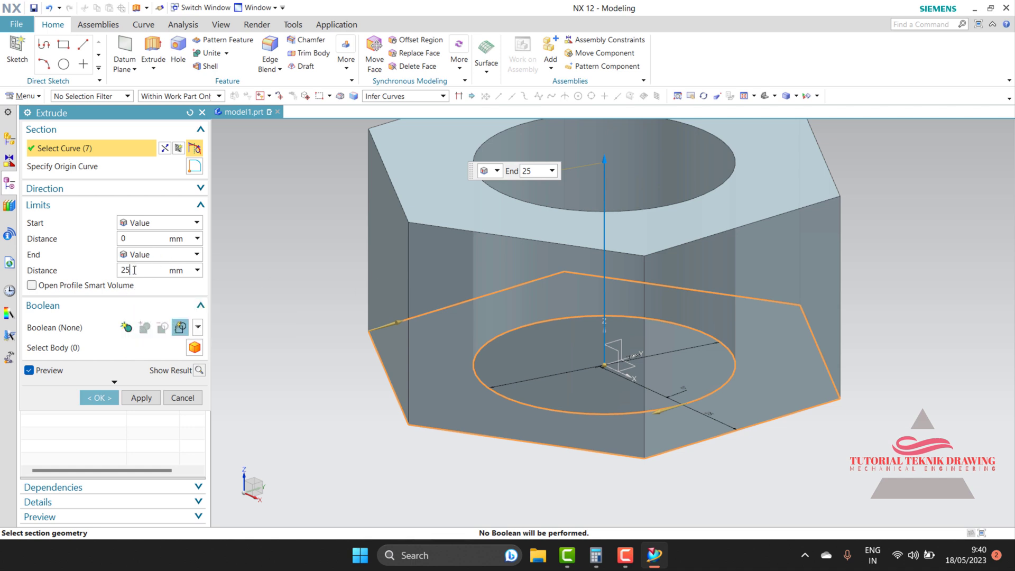
click(141, 402)
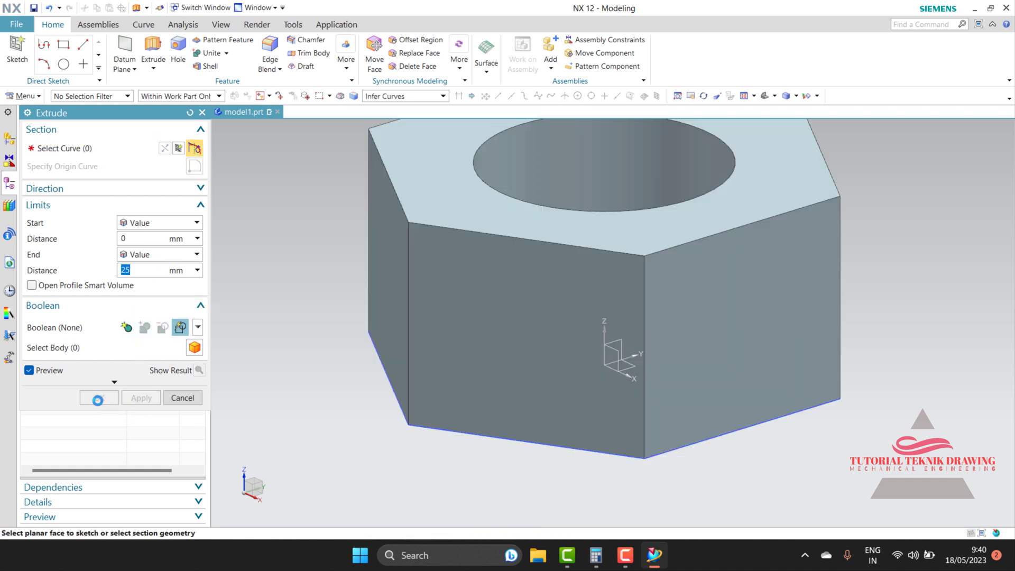
click(173, 401)
scroll(451, 358, up, 5)
scroll(450, 358, down, 3)
scroll(436, 392, down, 2)
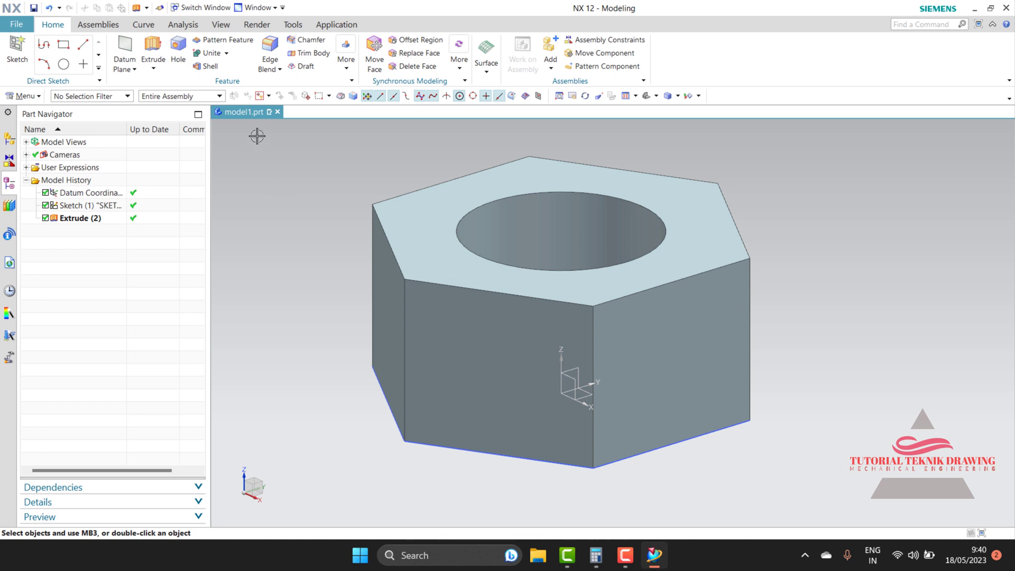
Step: Orbit and refresh the view to inspect the nut from above, into the hole and side-on, then start a new sketch
click(583, 96)
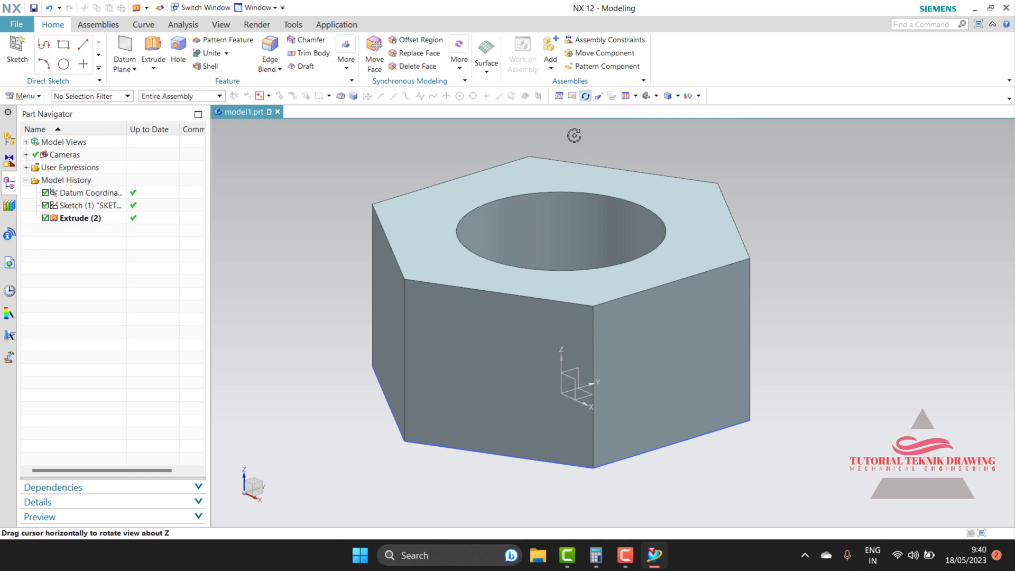
mouse_move(513, 291)
mouse_down()
mouse_move(528, 242)
mouse_move(551, 315)
mouse_move(544, 277)
mouse_move(585, 331)
mouse_move(487, 267)
mouse_move(521, 287)
mouse_move(483, 278)
mouse_move(497, 301)
mouse_move(503, 267)
mouse_move(494, 291)
mouse_move(460, 279)
mouse_move(478, 297)
mouse_move(487, 284)
mouse_up()
right_click(353, 226)
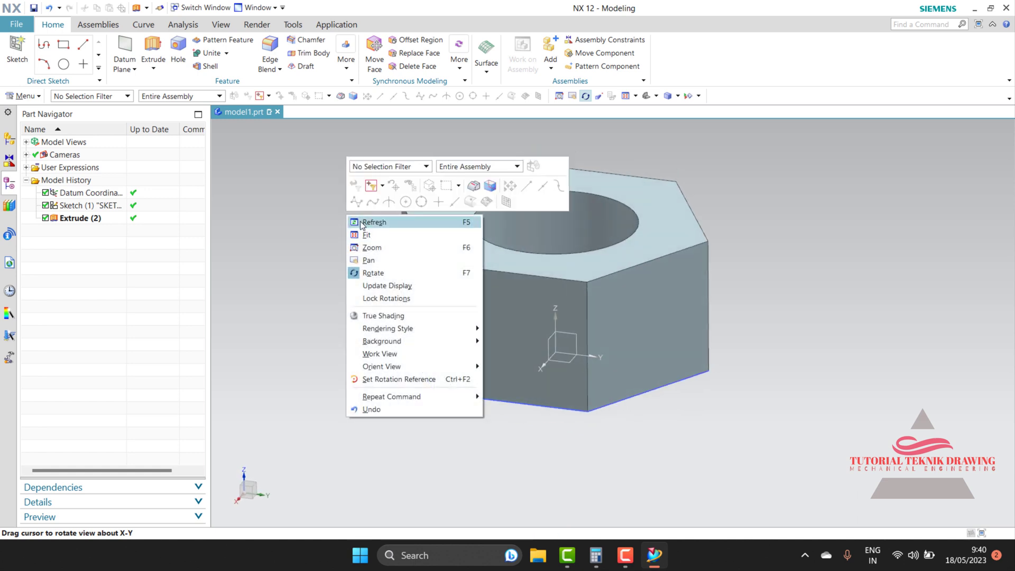
click(354, 223)
scroll(550, 373, up, 2)
scroll(550, 373, down, 1)
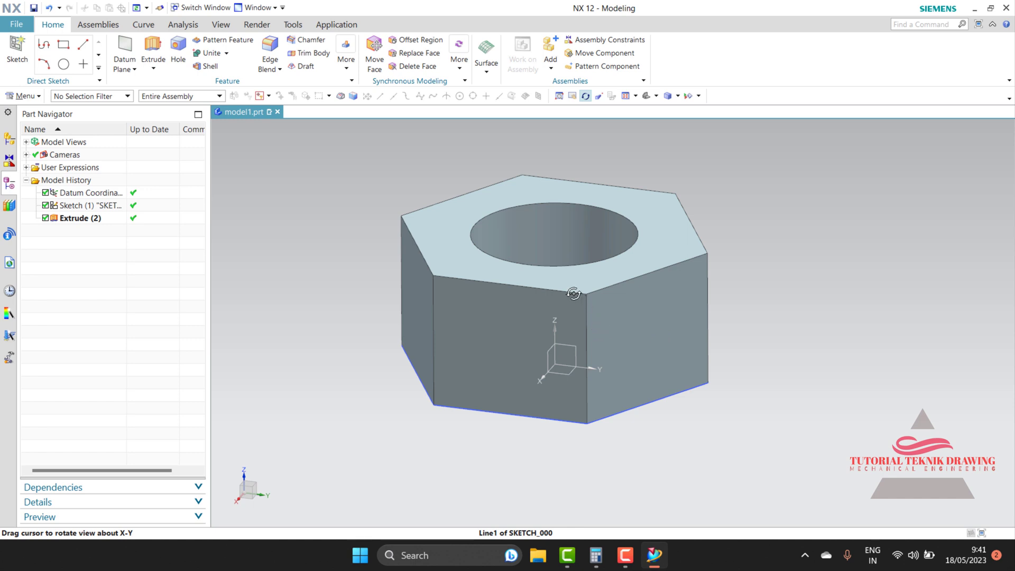
mouse_move(574, 293)
mouse_down()
mouse_move(570, 312)
mouse_move(553, 309)
mouse_up()
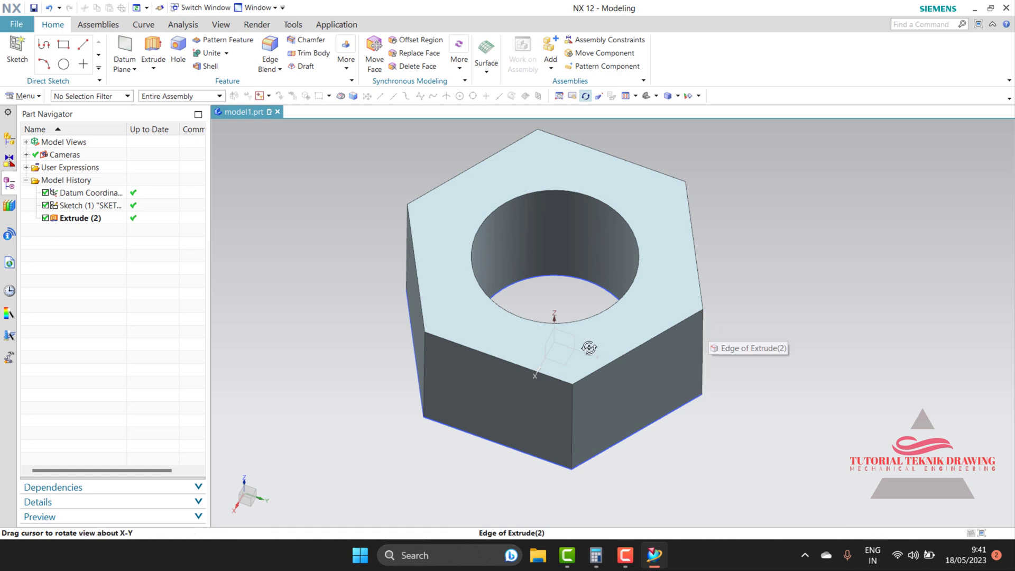
drag(588, 346, 570, 320)
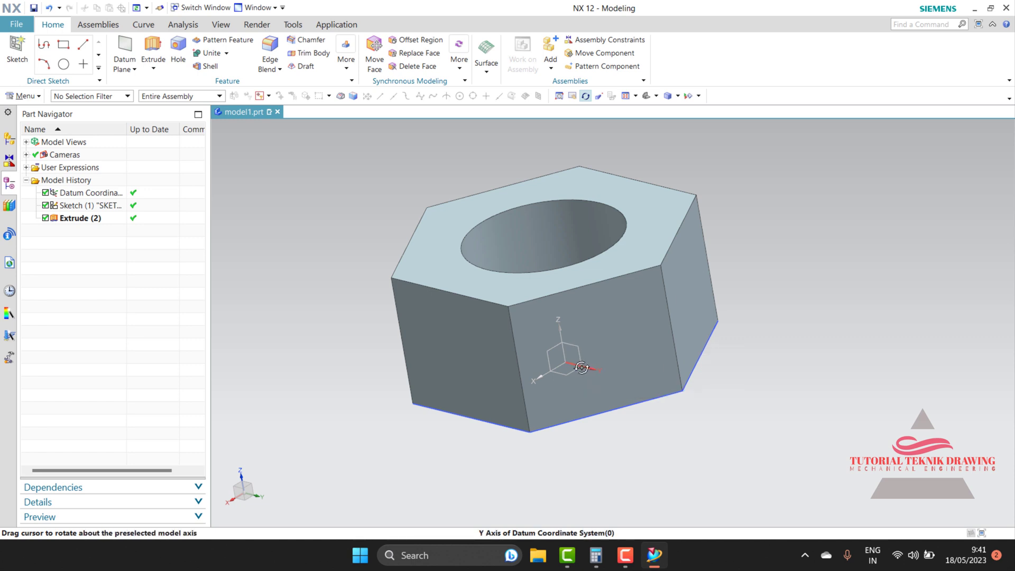
click(16, 46)
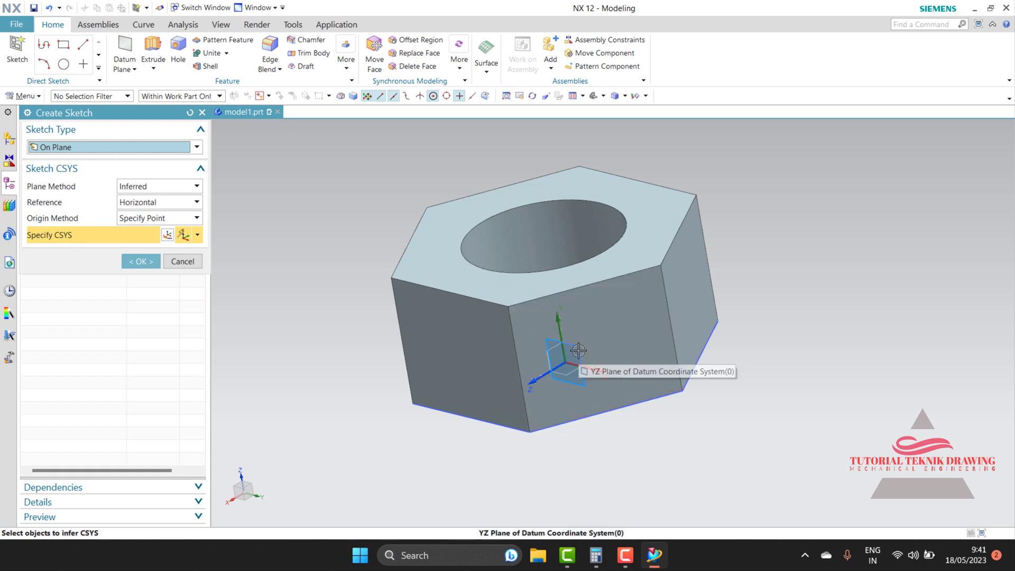
Step: Place the new sketch on the datum YZ plane through the nut's side
click(562, 370)
click(140, 261)
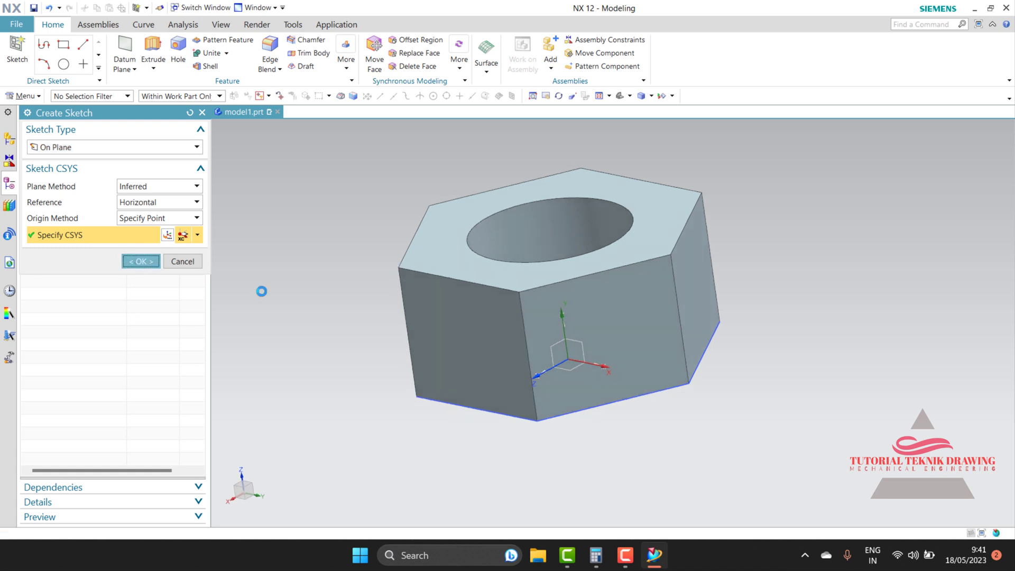
scroll(469, 372, up, 2)
scroll(486, 370, down, 4)
scroll(562, 286, up, 2)
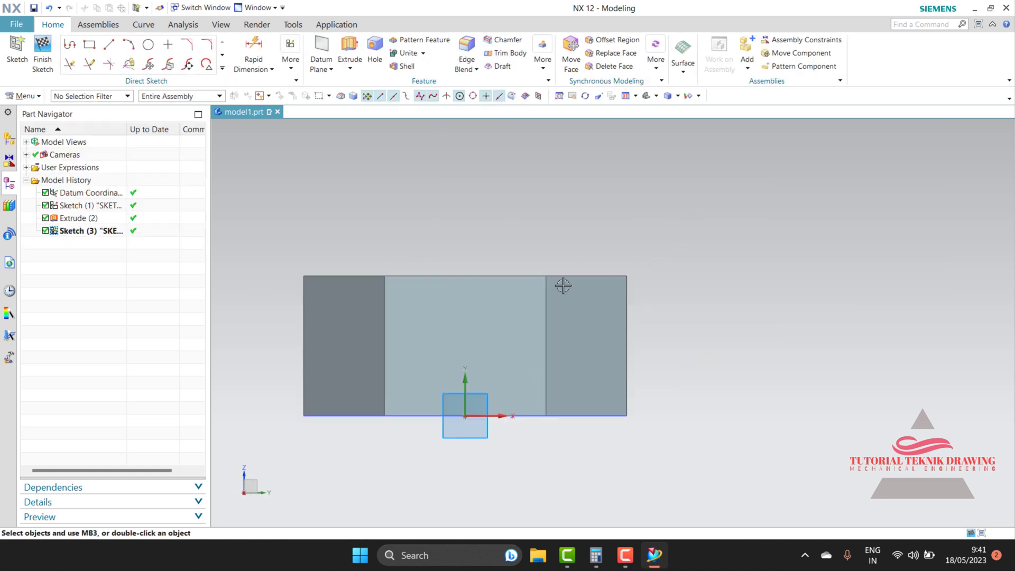
scroll(562, 286, up, 3)
Step: Draw two 3 mm lines at the nut's top-right corner
click(109, 44)
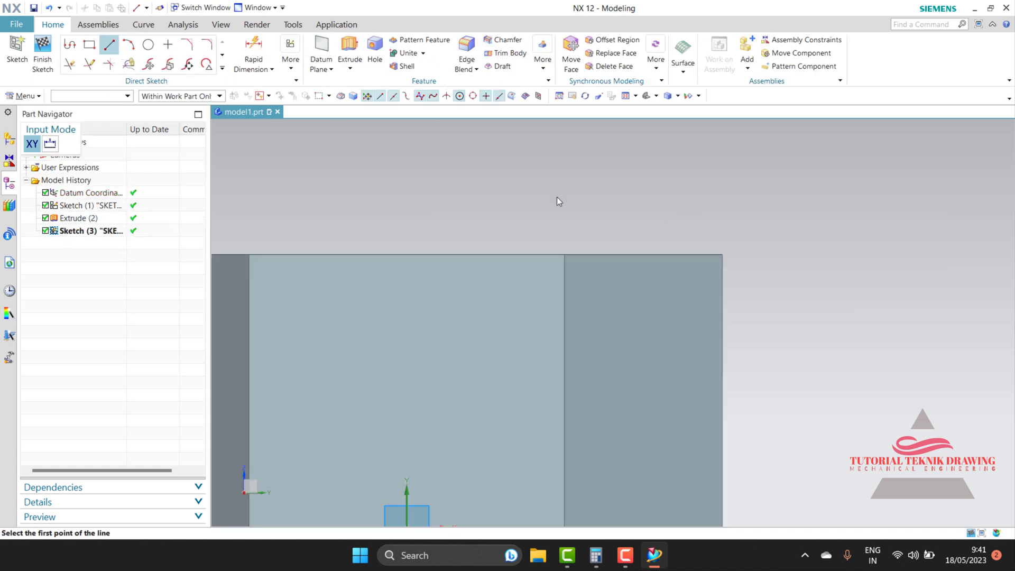
click(722, 253)
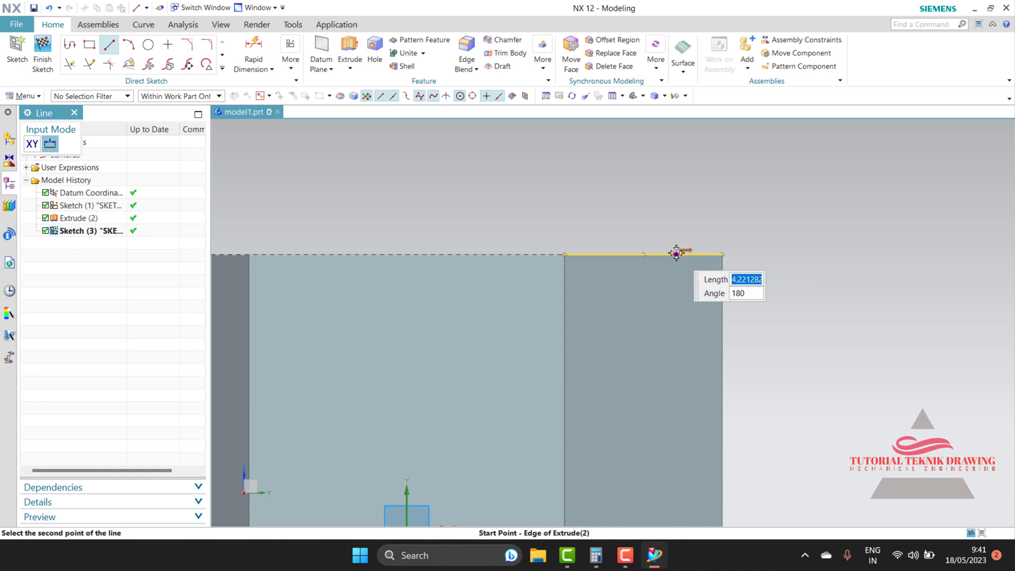
text(3)
key(Return)
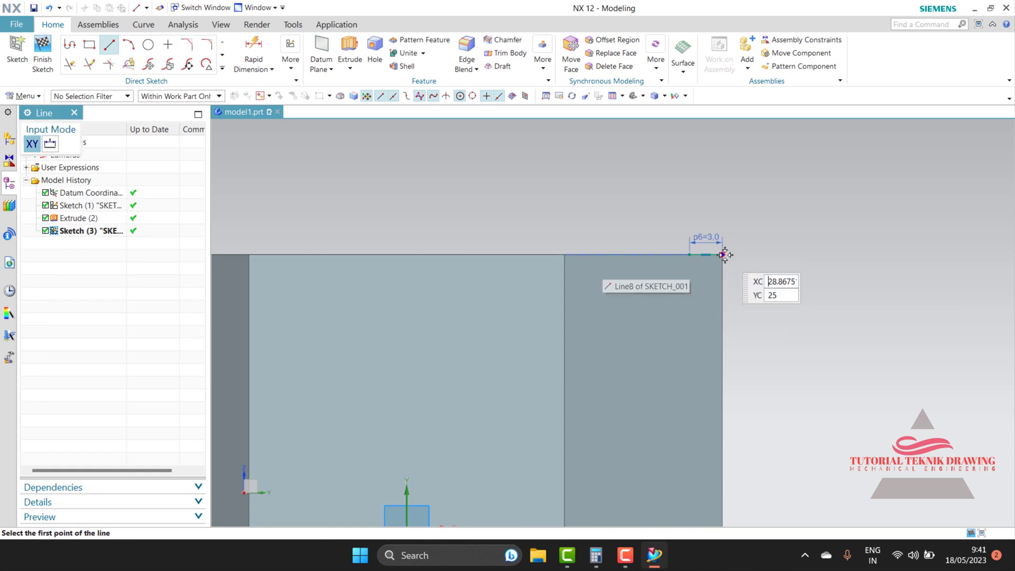
click(723, 255)
text(3)
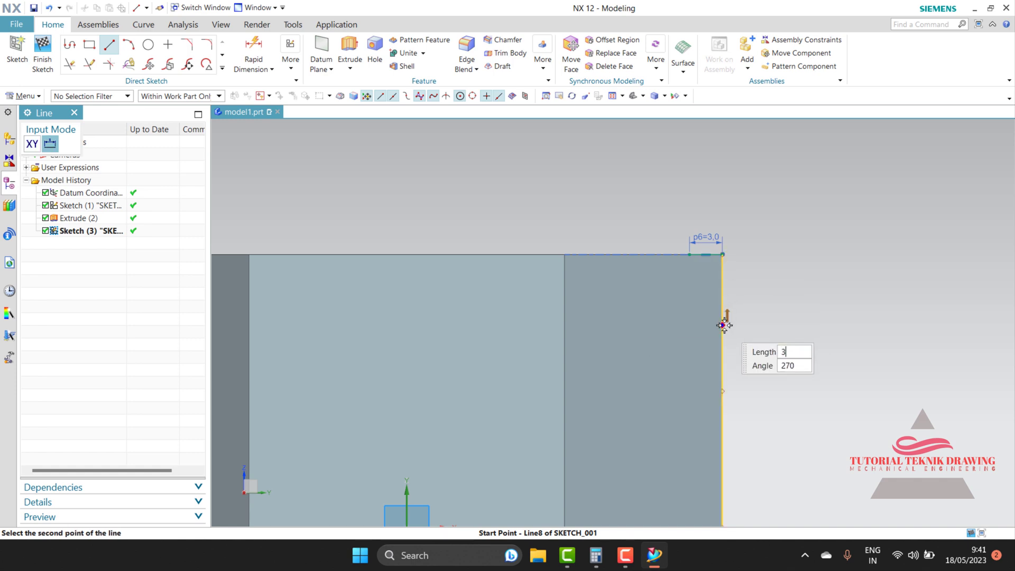
key(Return)
Step: Join the two line ends with an arc to close the corner profile
scroll(732, 292, up, 2)
scroll(701, 245, up, 4)
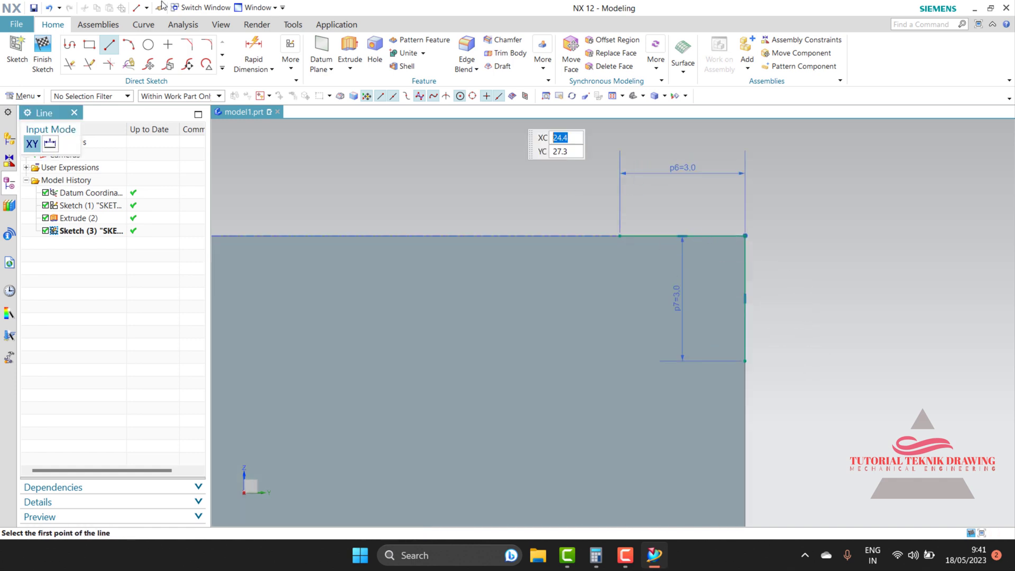
click(129, 45)
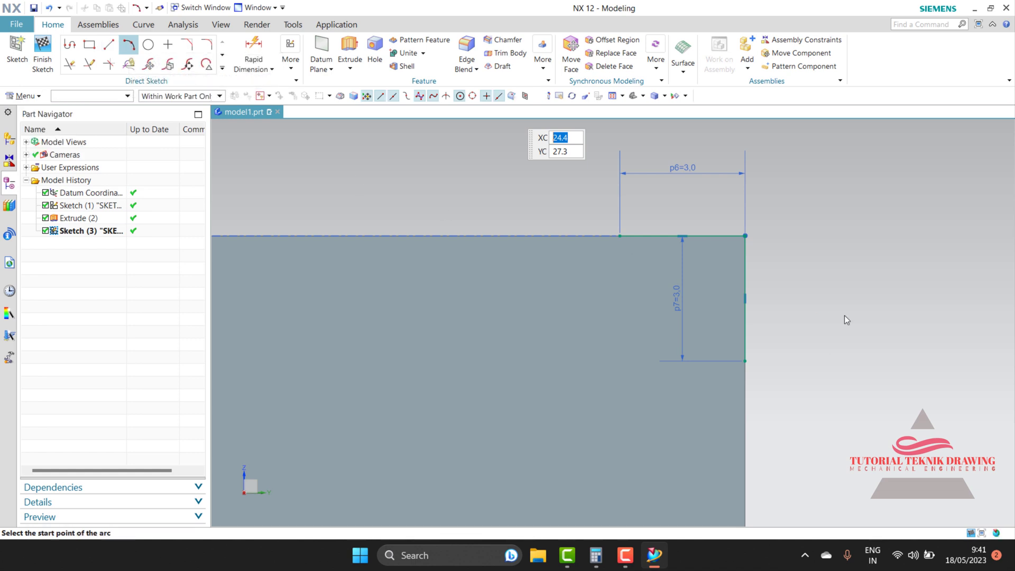
click(620, 237)
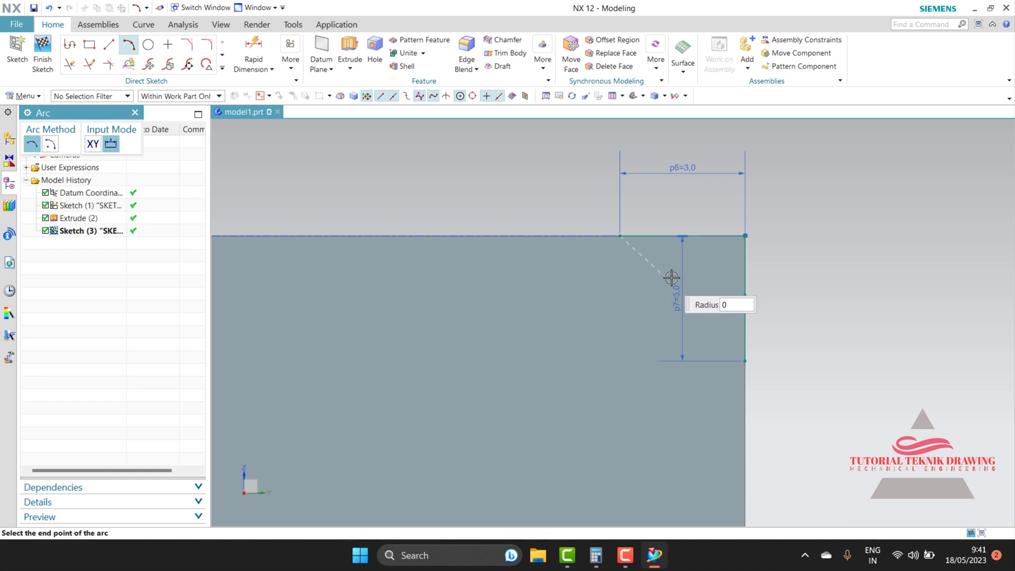
click(746, 360)
Step: Finish Sketch (3) and return to the 3D nut in Modeling
key(Escape)
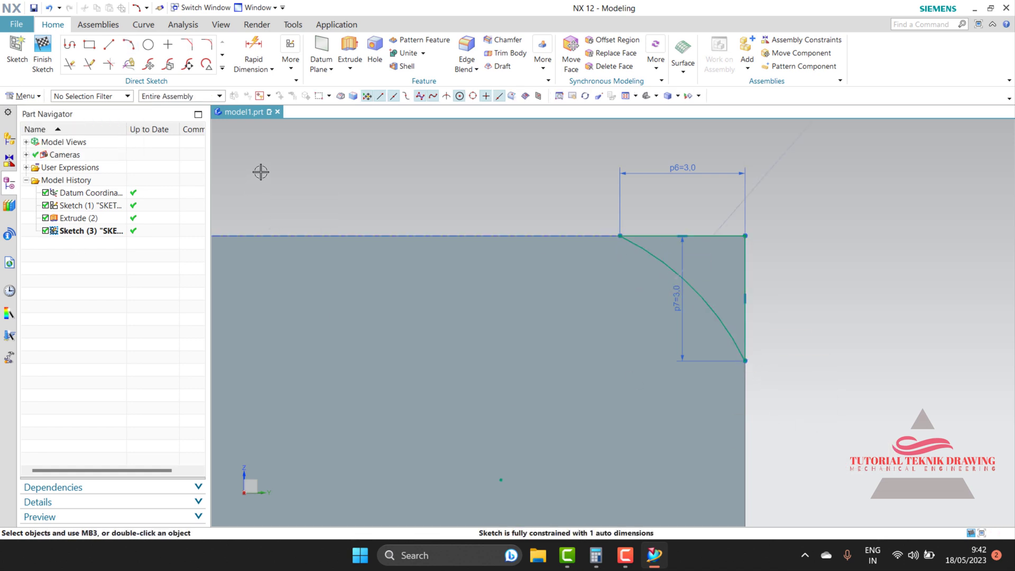
click(42, 52)
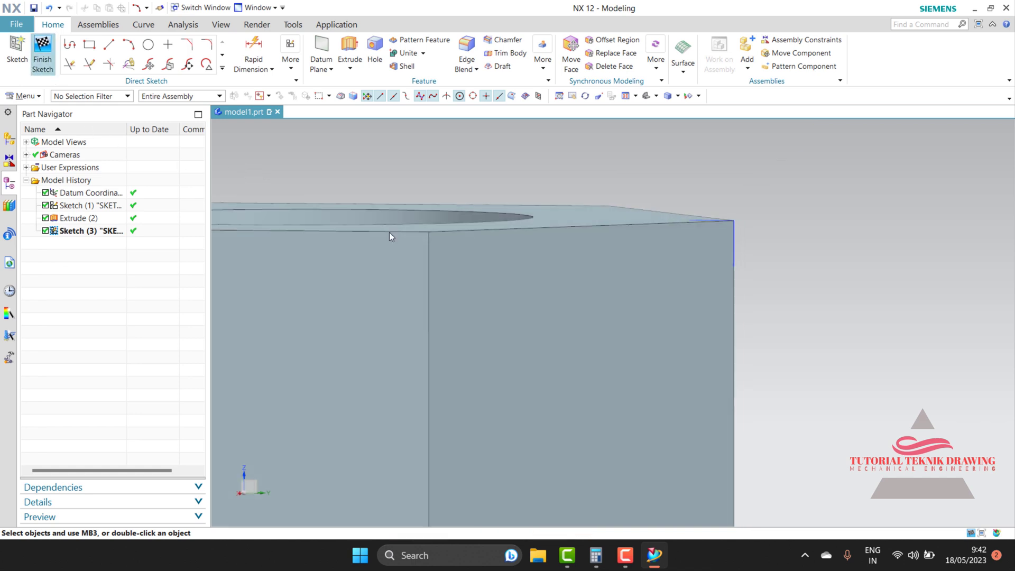
scroll(692, 310, down, 3)
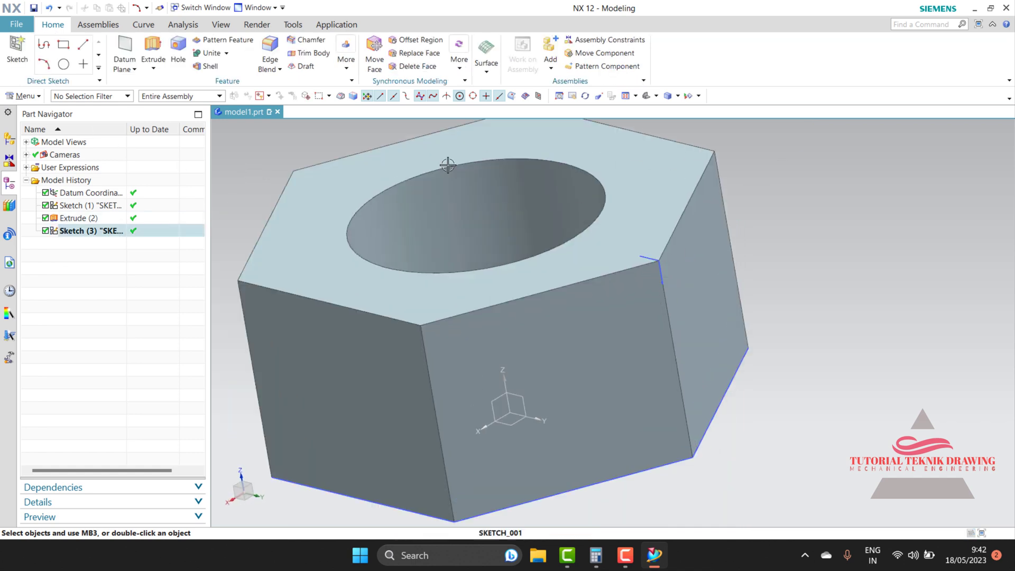
click(151, 70)
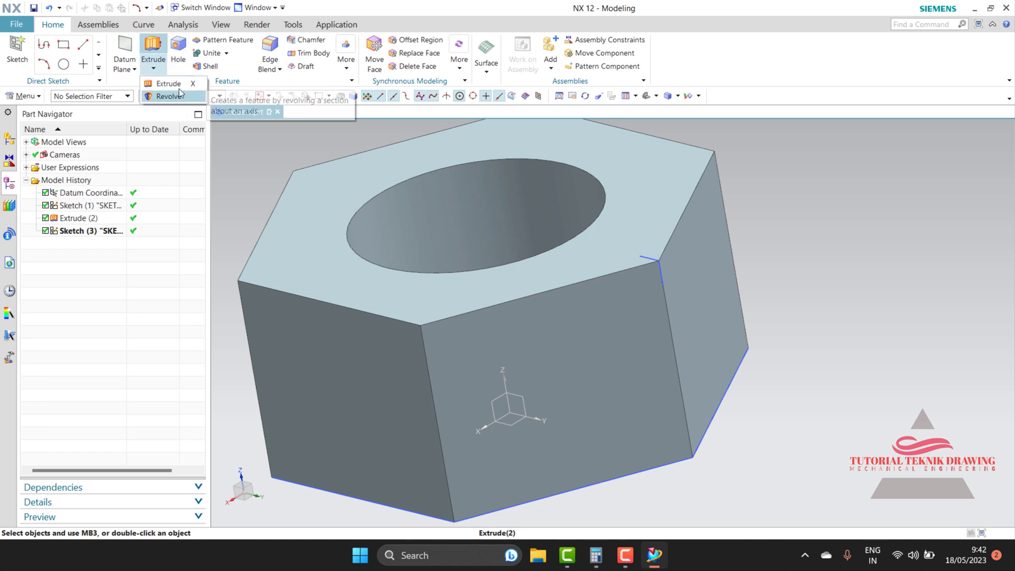
Step: Revolve the corner profile about the datum Z axis
click(169, 99)
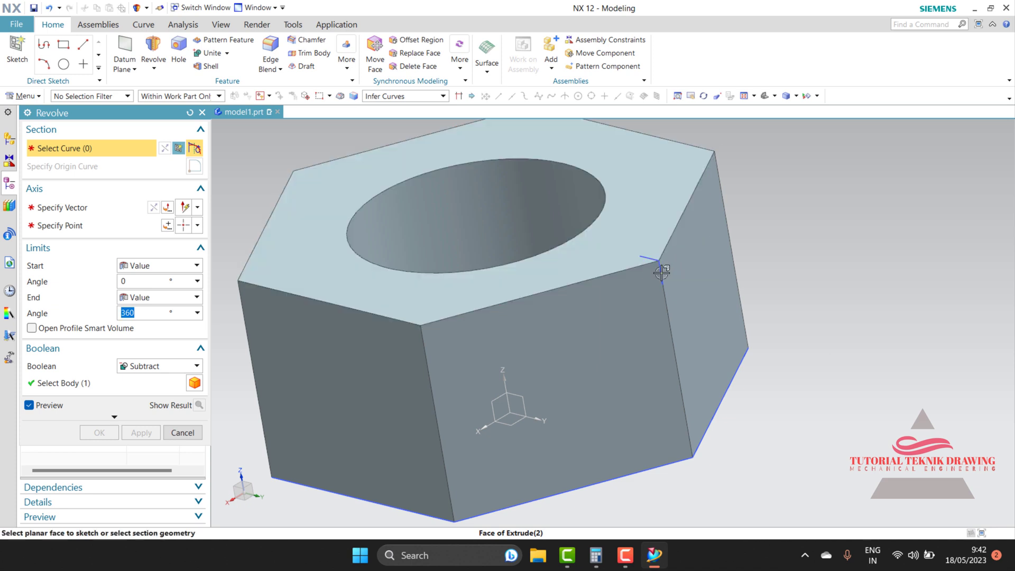
click(657, 276)
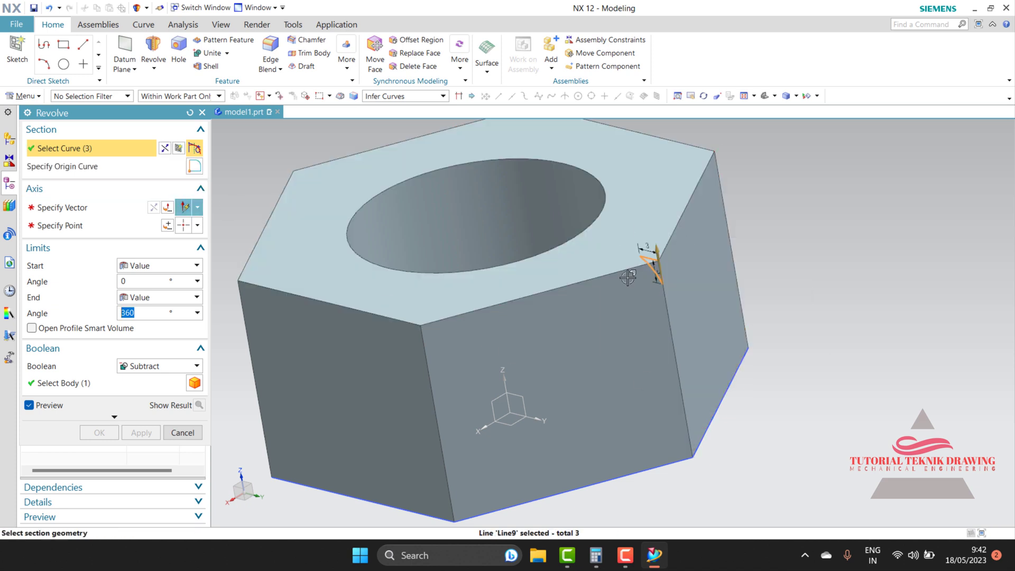
click(87, 207)
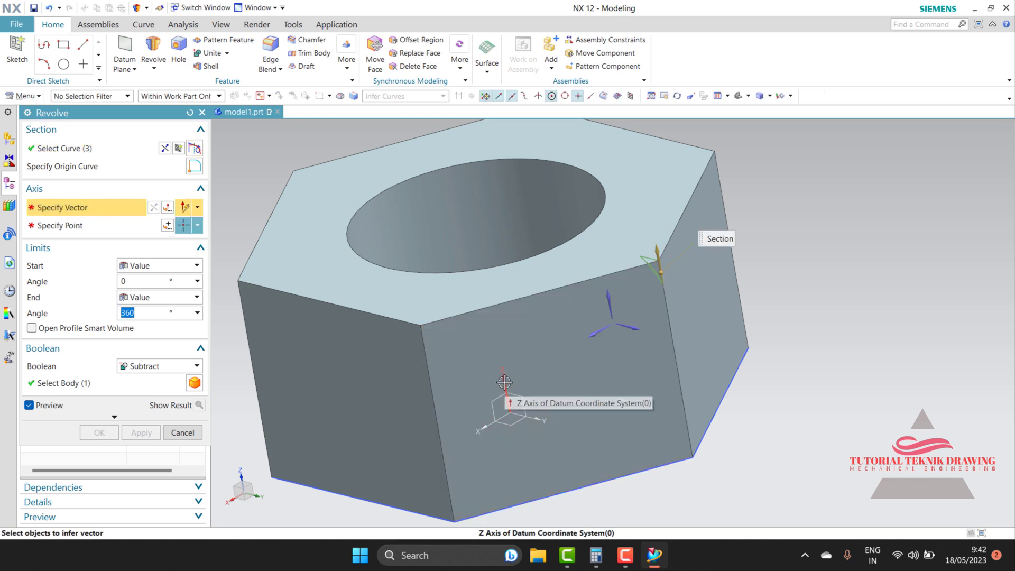
click(504, 381)
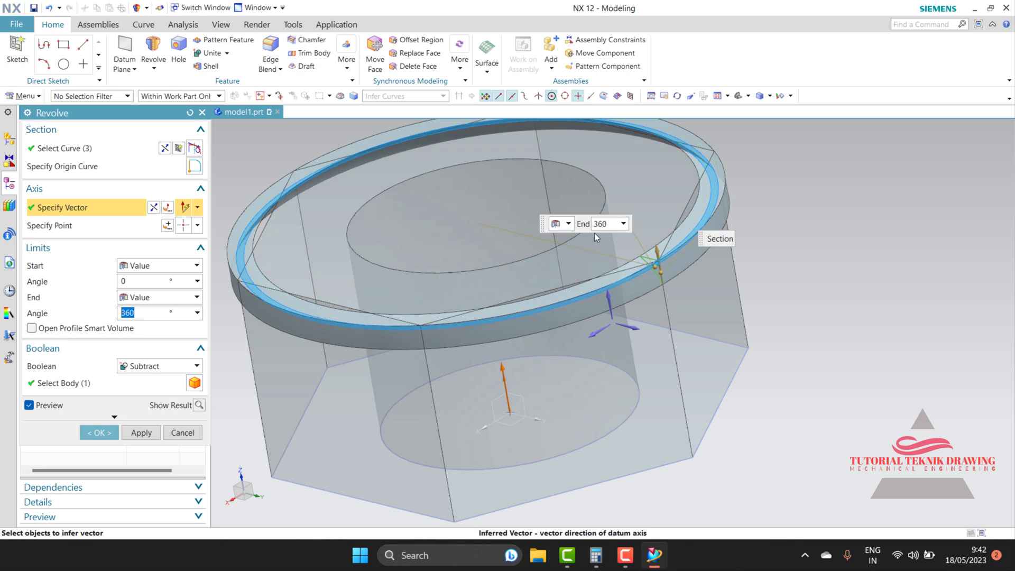
scroll(716, 422, up, 2)
scroll(675, 396, down, 2)
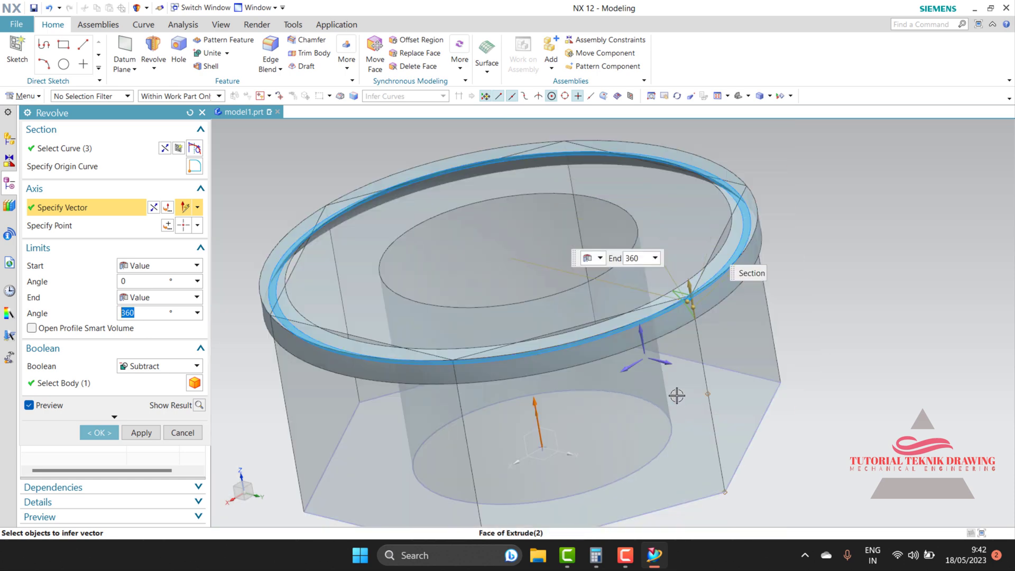
Step: Set the revolve axis point at the origin and subtract the 360° revolve from the nut
click(167, 227)
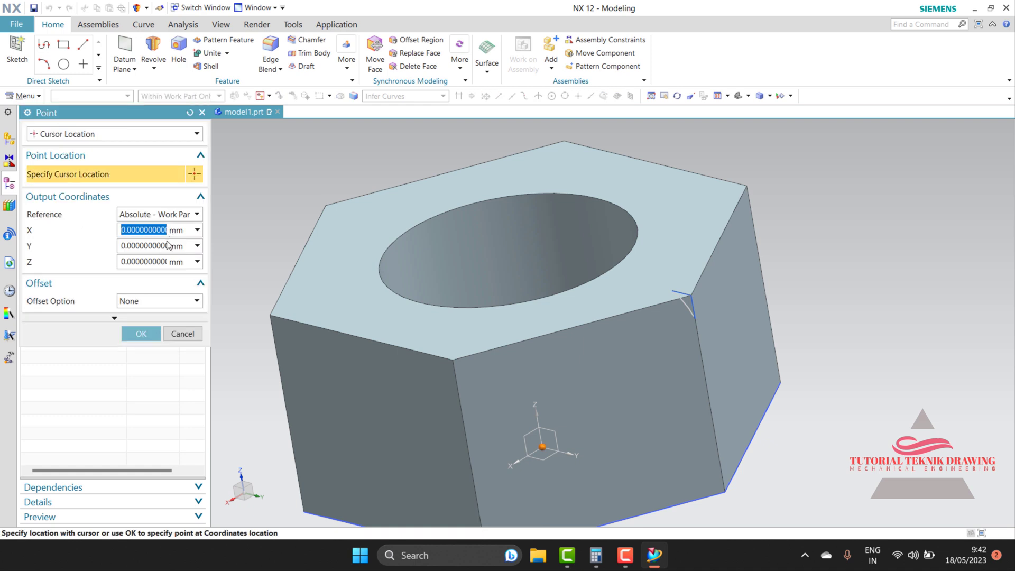
click(141, 335)
scroll(403, 270, up, 3)
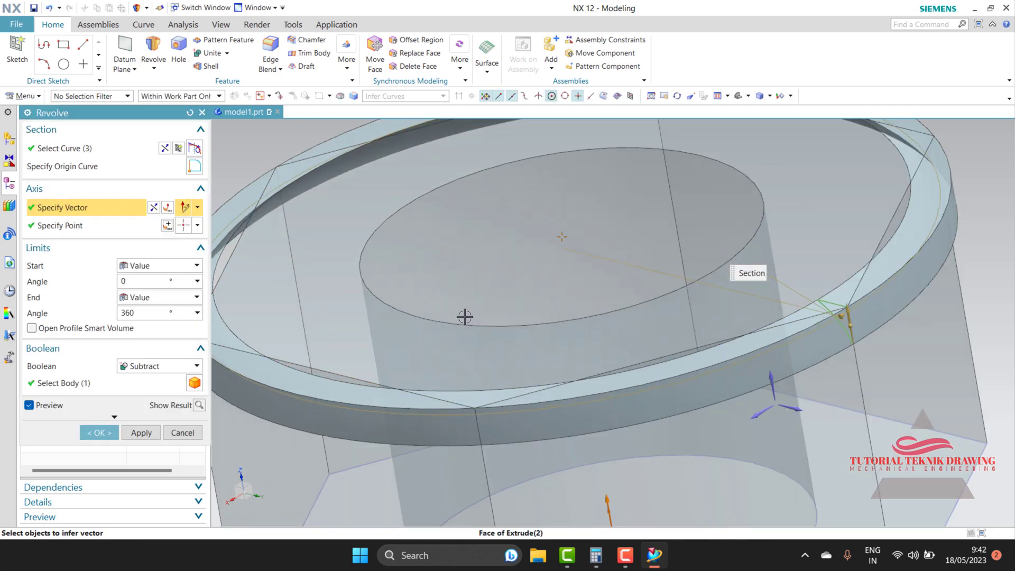
scroll(464, 315, down, 4)
click(158, 366)
click(139, 380)
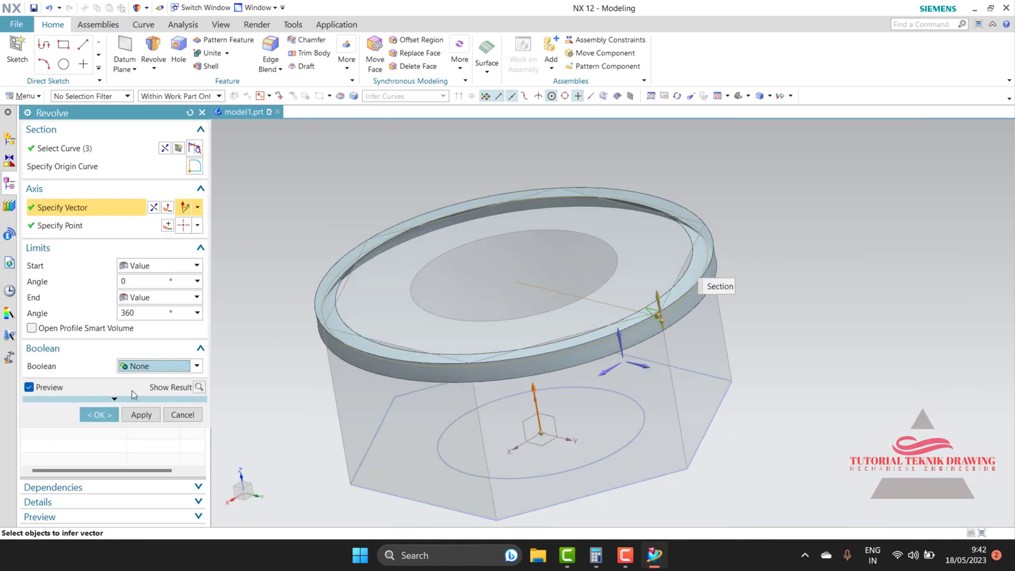
click(177, 366)
click(169, 404)
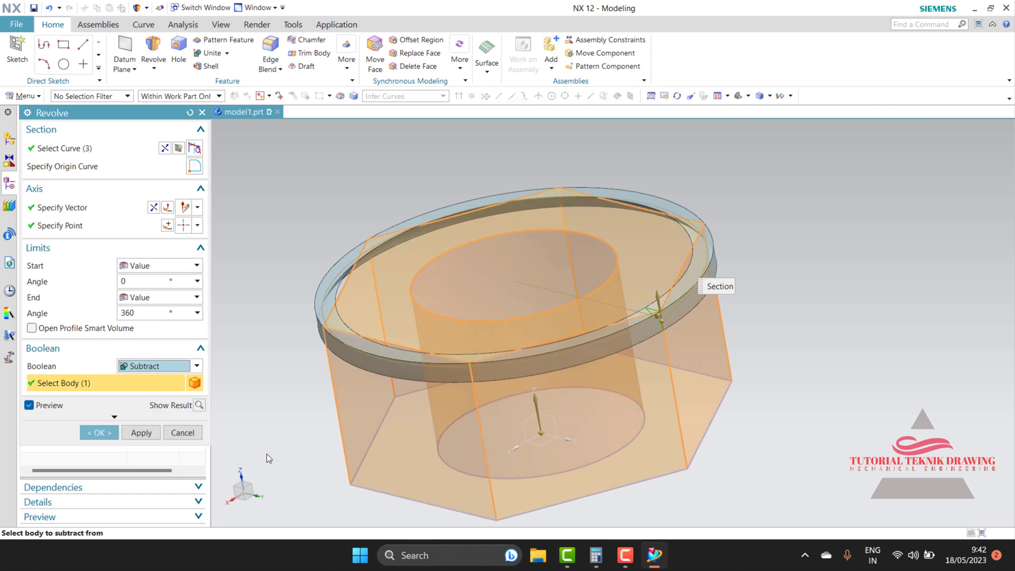
click(137, 433)
Step: Hide Sketch (3) so only the chamfered nut stays visible
click(182, 433)
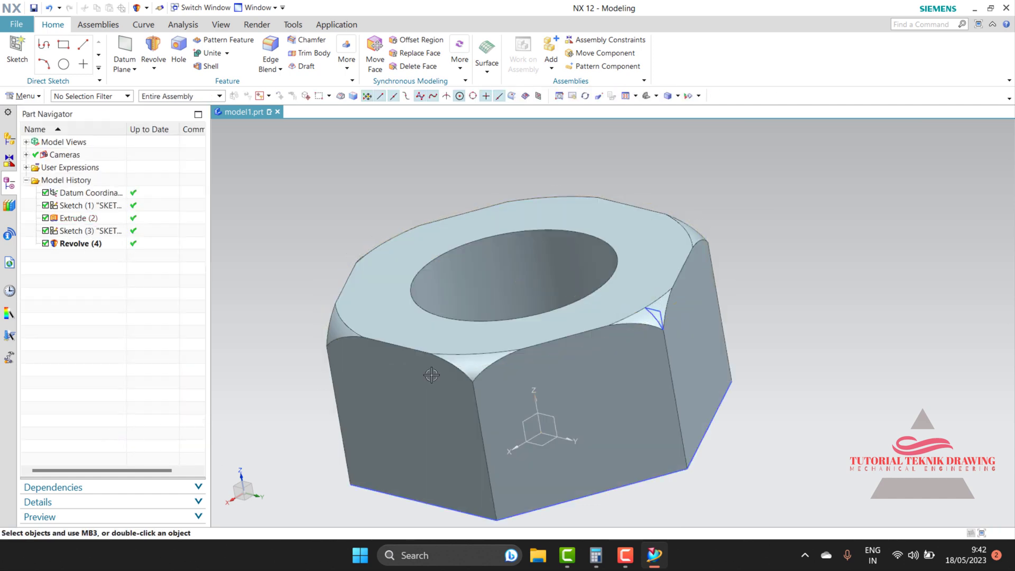
scroll(574, 328, up, 3)
scroll(574, 328, down, 3)
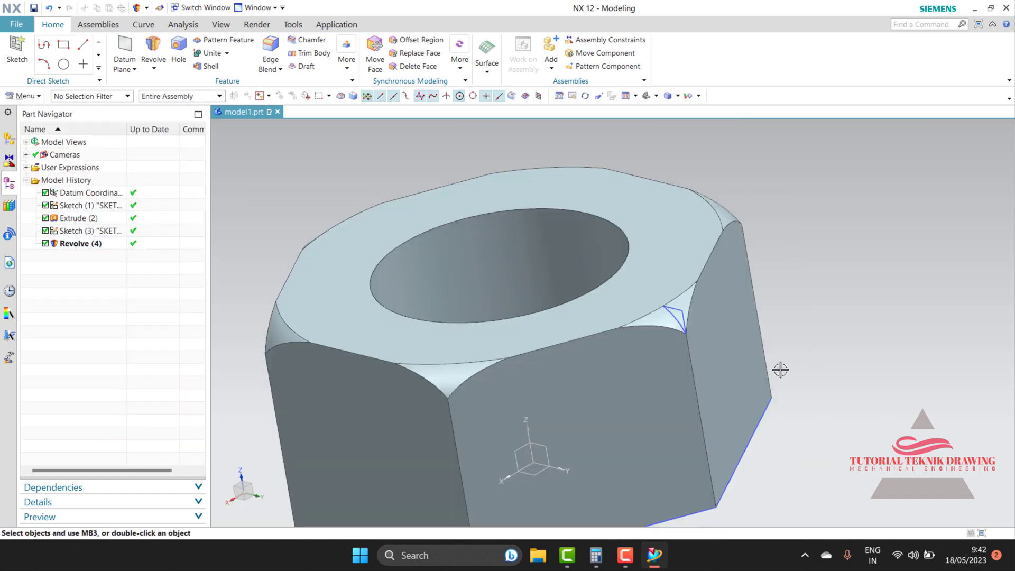
scroll(687, 314, up, 2)
right_click(686, 314)
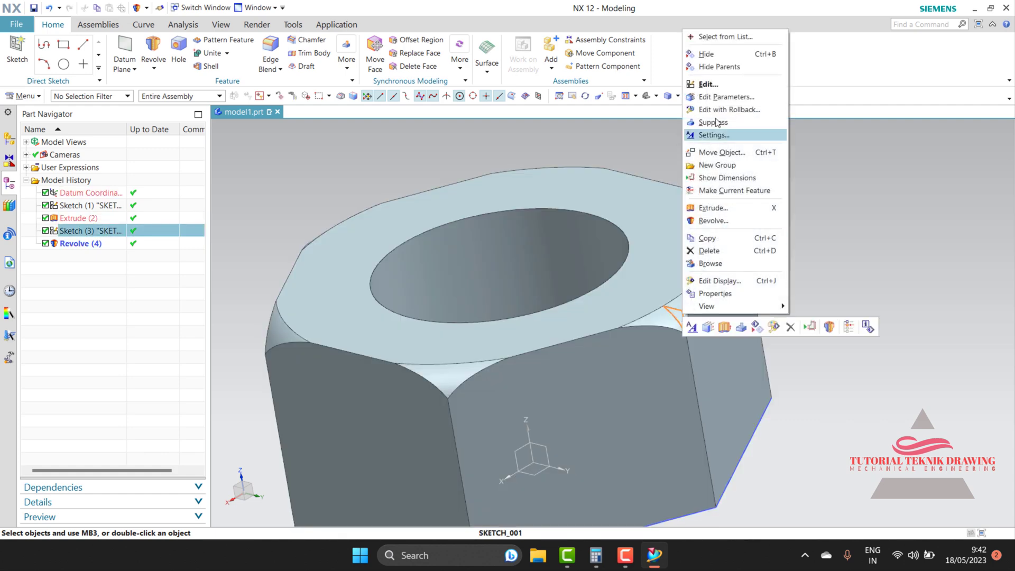
click(706, 52)
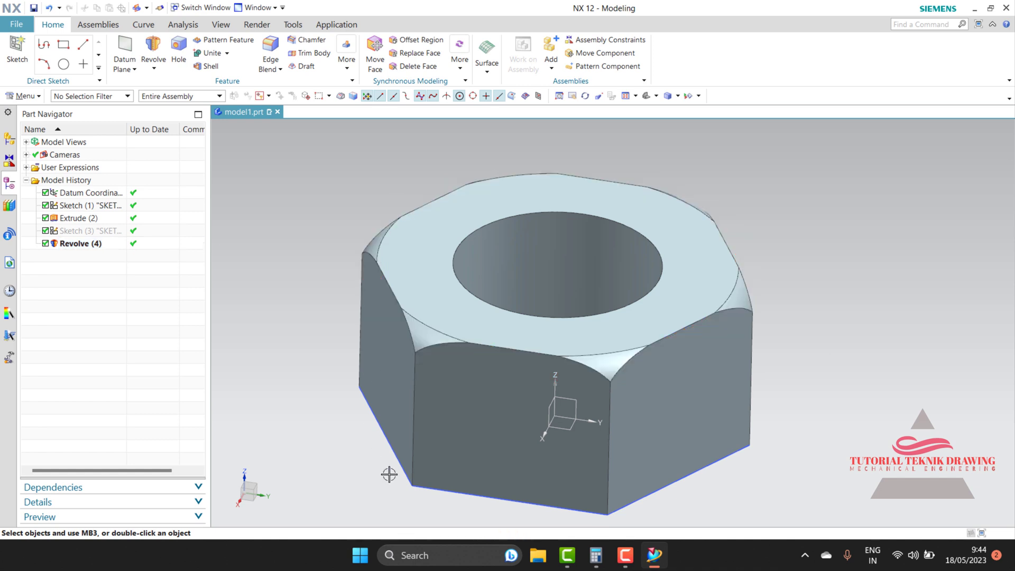
Step: Start a Mirror Feature with the Revolve (4) chamfer cut selected and plane option New Plane
click(349, 74)
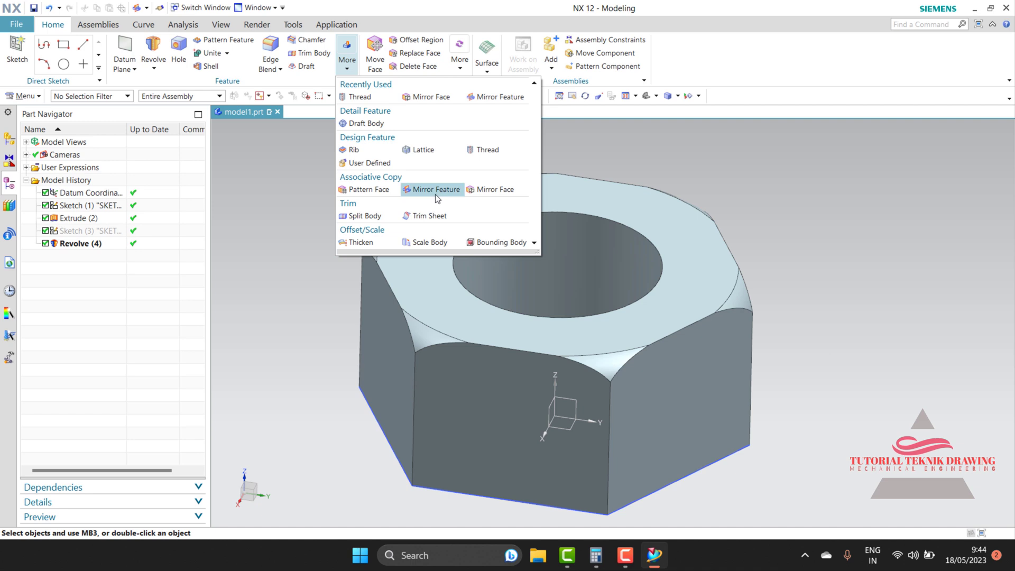
click(435, 191)
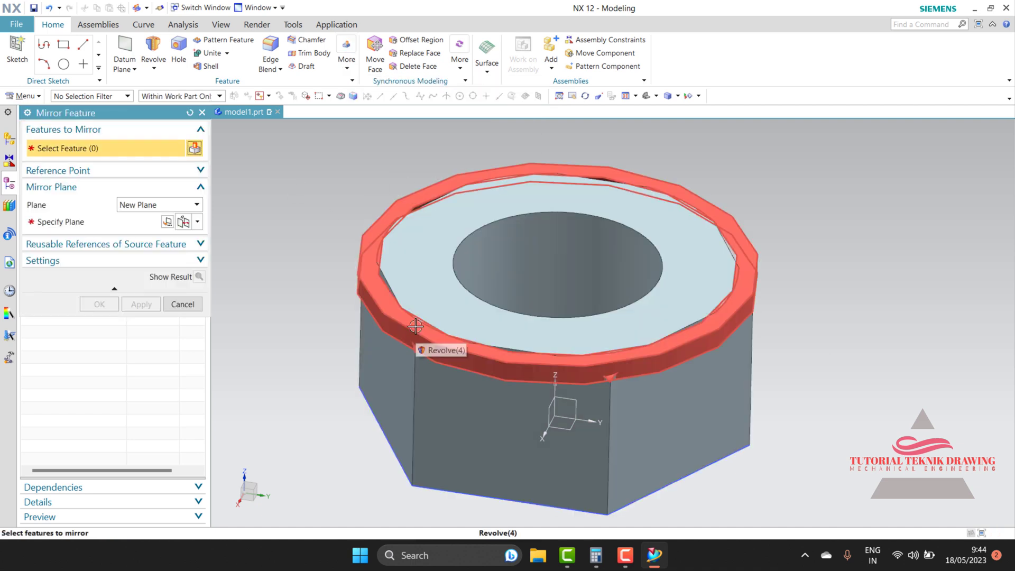
click(419, 331)
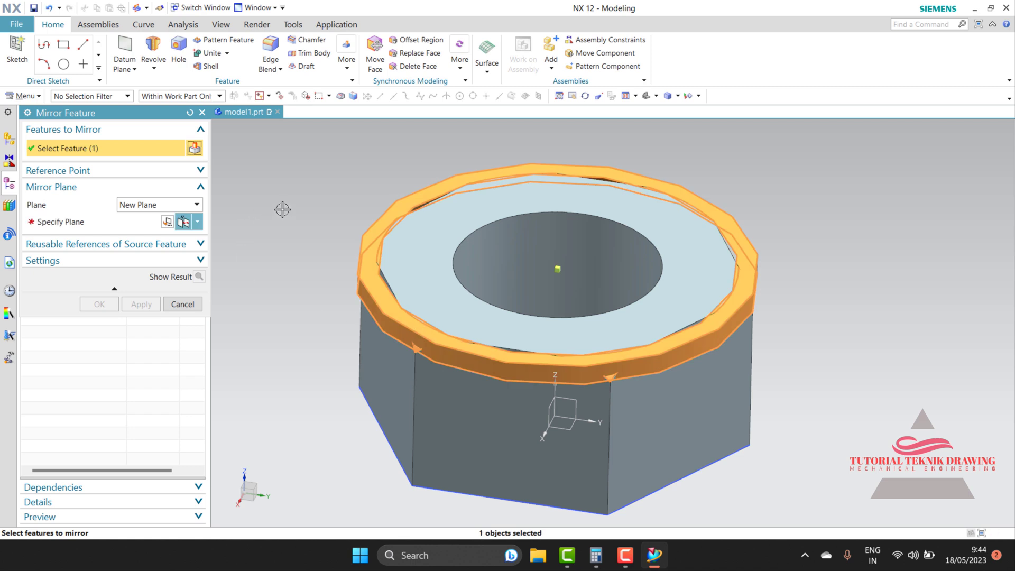
click(178, 206)
click(174, 217)
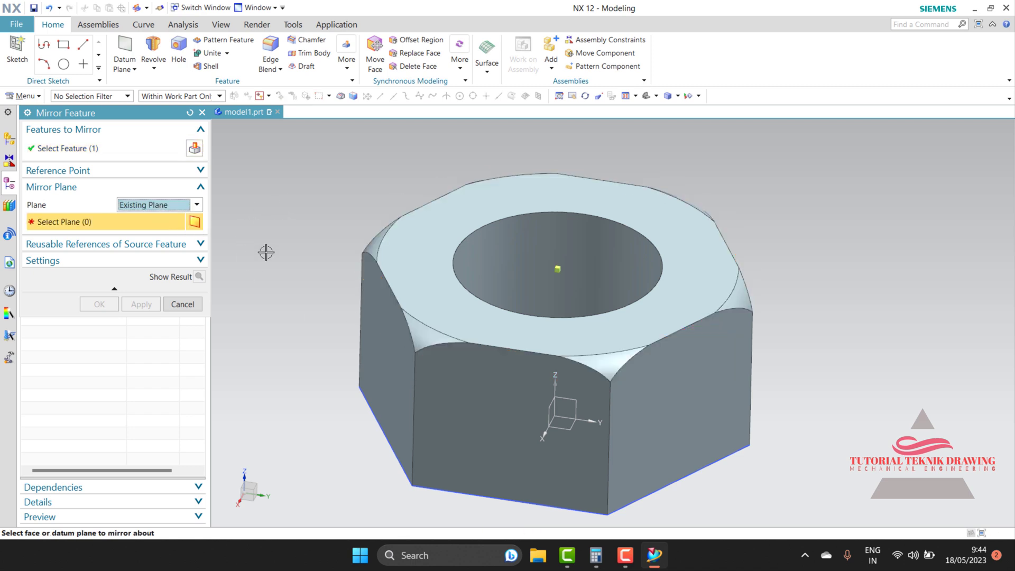
click(196, 206)
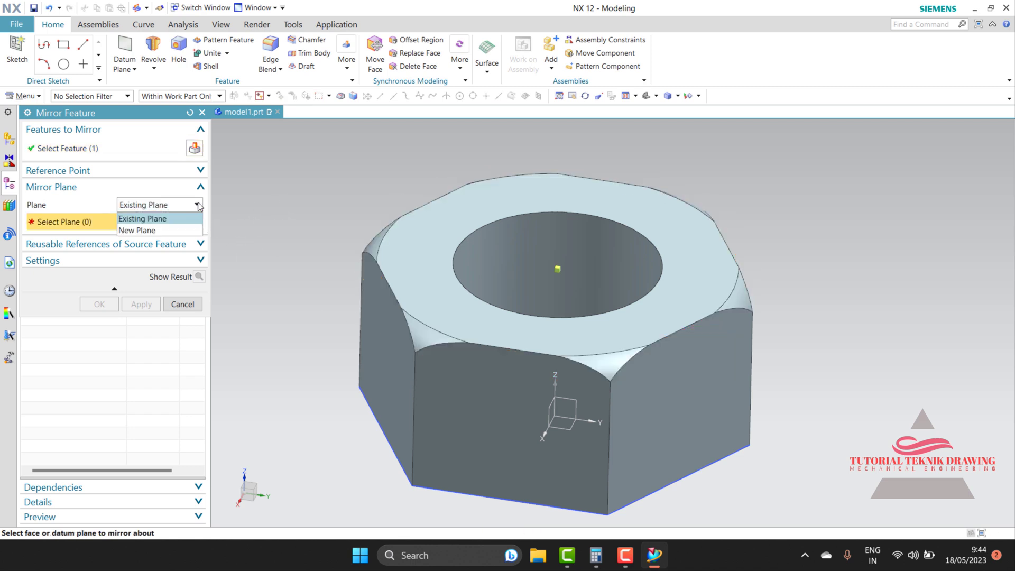
click(163, 230)
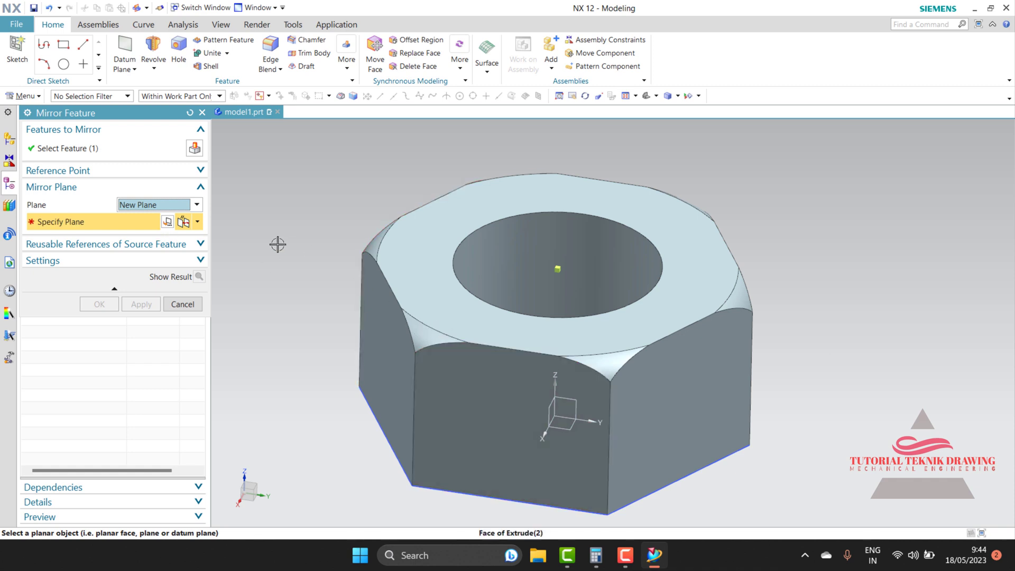
Step: Recheck the feature to mirror and set the plane option back to New Plane
click(151, 147)
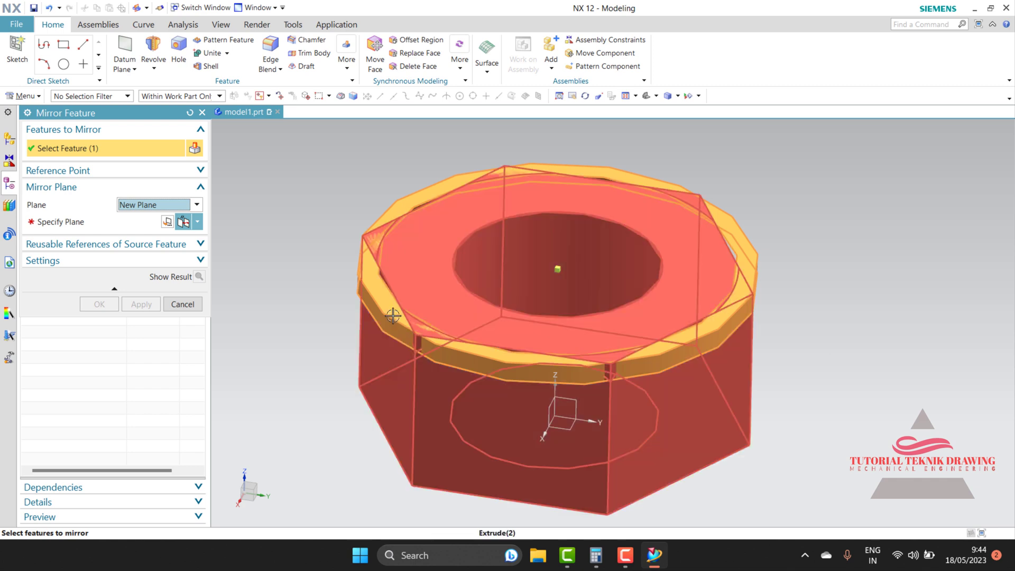
click(145, 204)
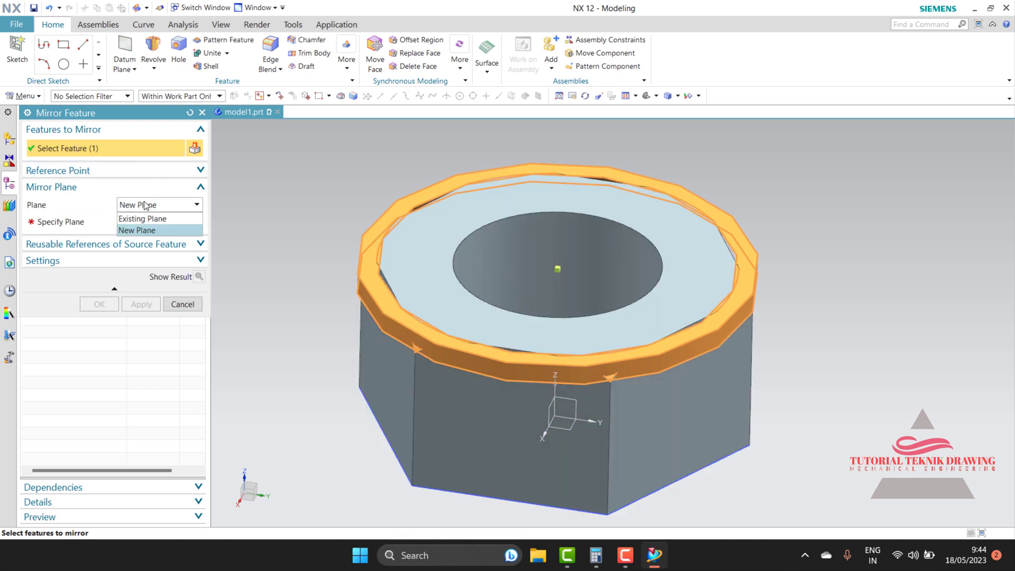
click(142, 218)
click(119, 147)
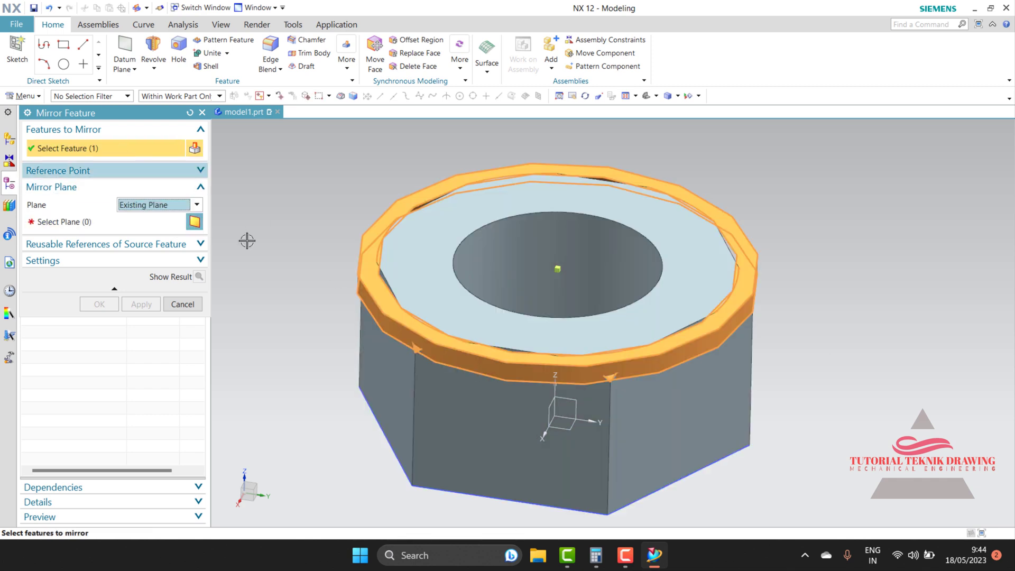
click(158, 204)
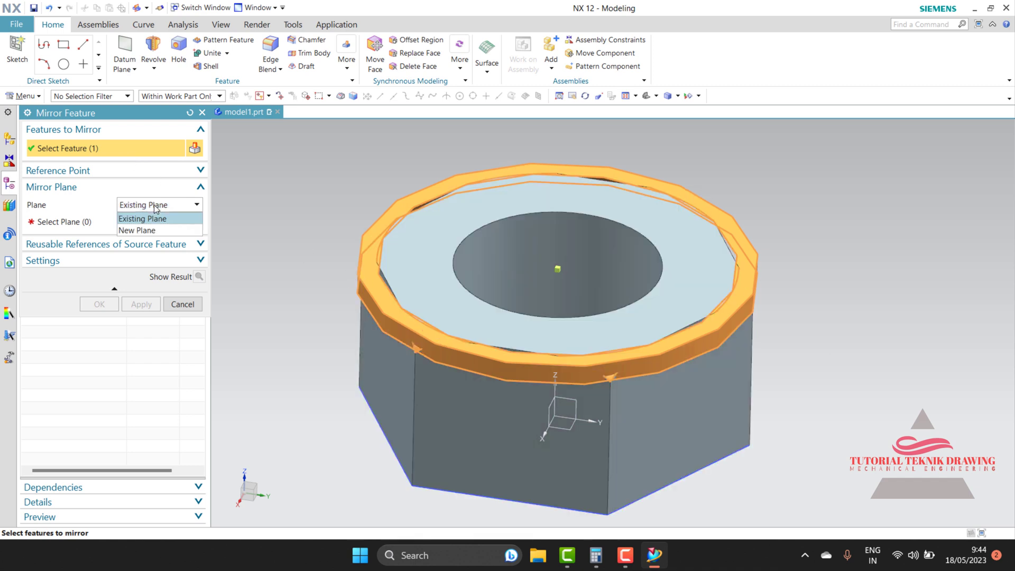
click(150, 231)
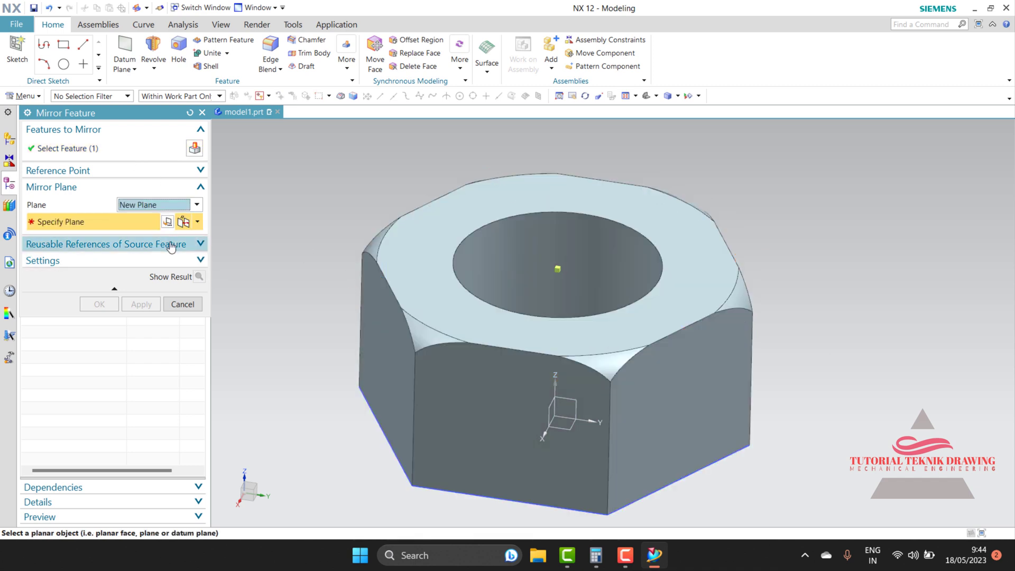
Step: Mirror the top chamfer onto the bottom through a plane 12.5 mm from XY
click(168, 223)
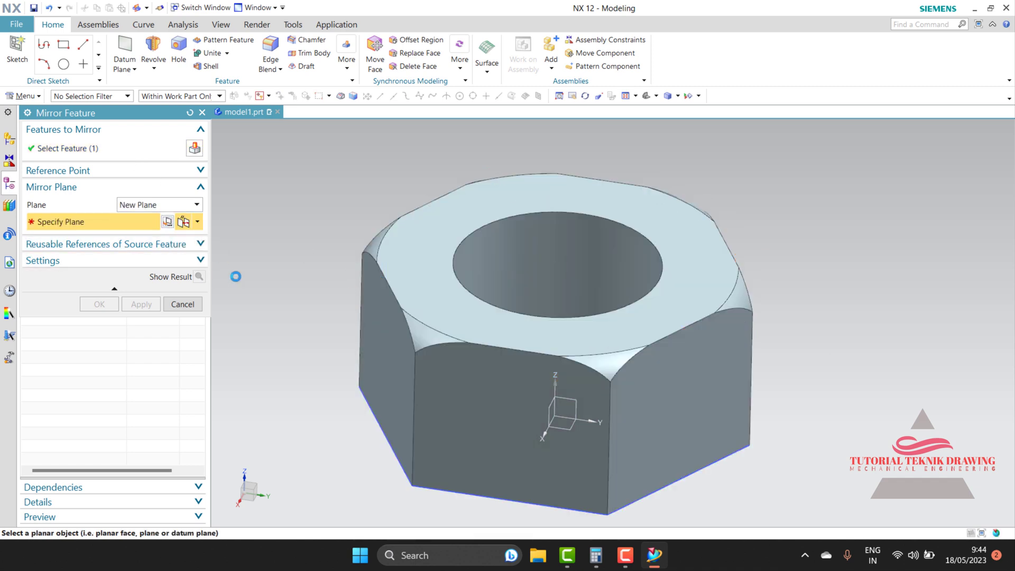
click(564, 426)
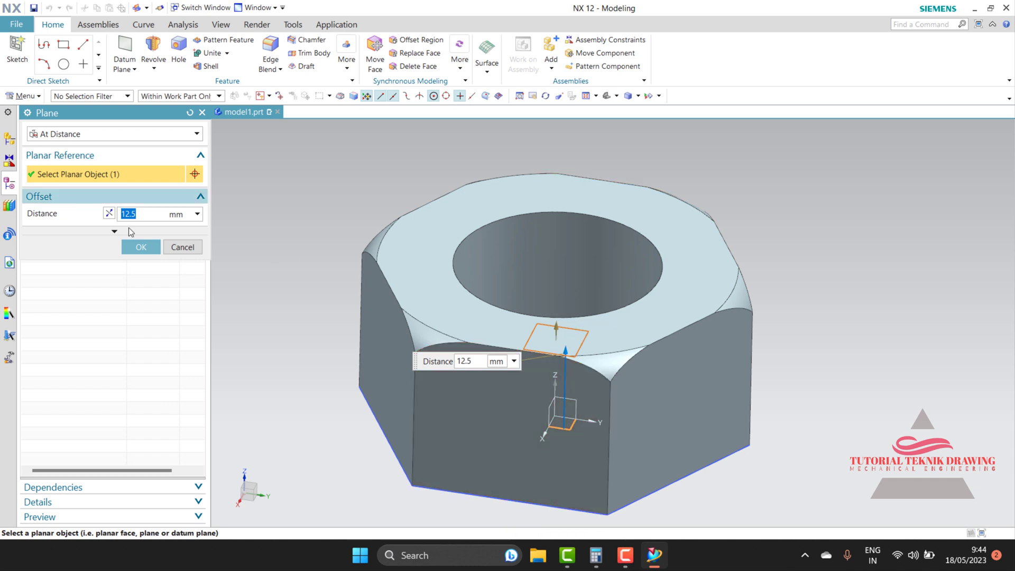
click(141, 245)
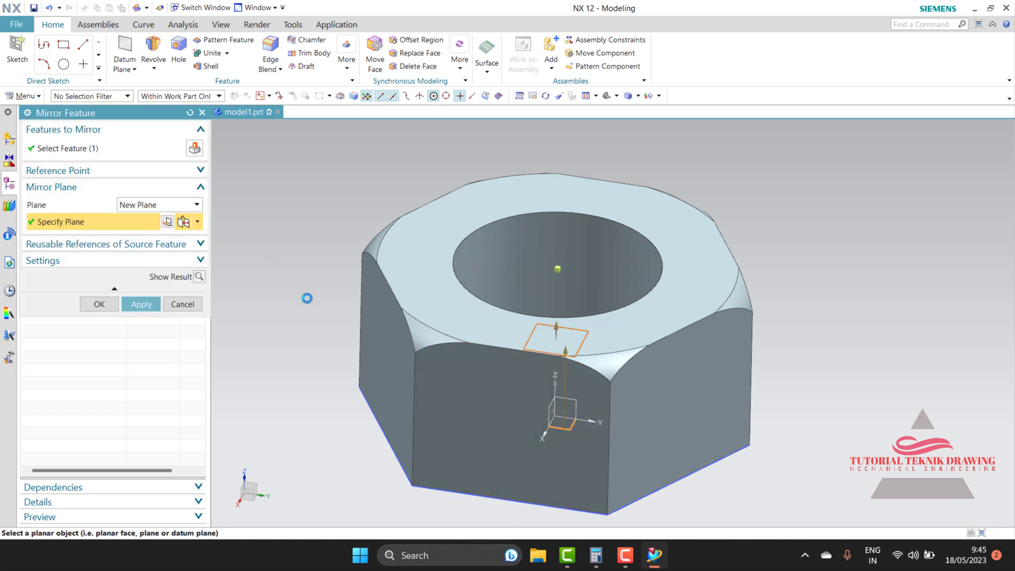
click(87, 306)
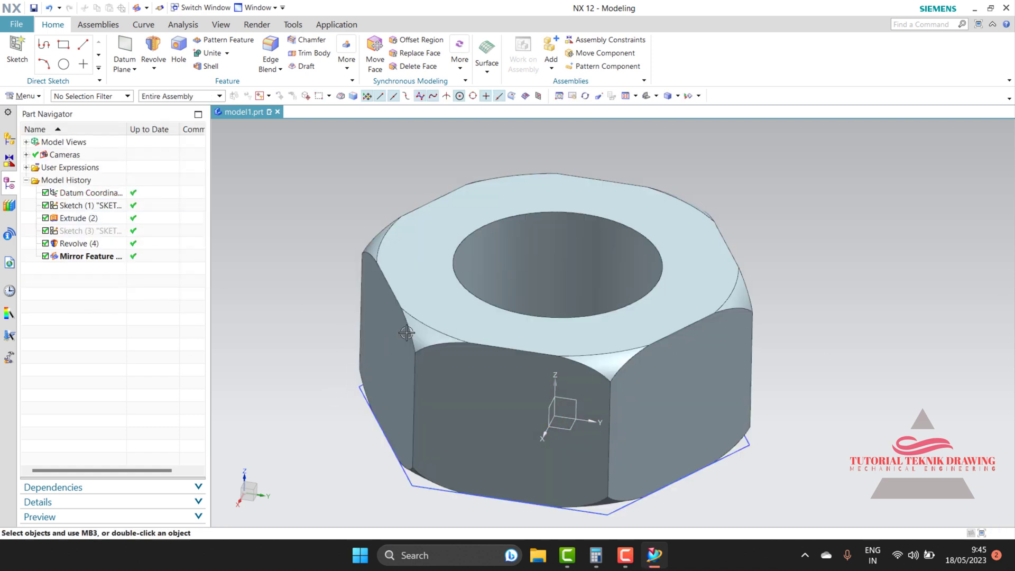
Step: Hide Sketch (1), the hexagon base sketch, from the Part Navigator
click(586, 96)
mouse_move(517, 290)
mouse_down()
mouse_move(465, 279)
mouse_move(532, 292)
mouse_move(535, 264)
mouse_move(528, 306)
mouse_move(363, 394)
mouse_up()
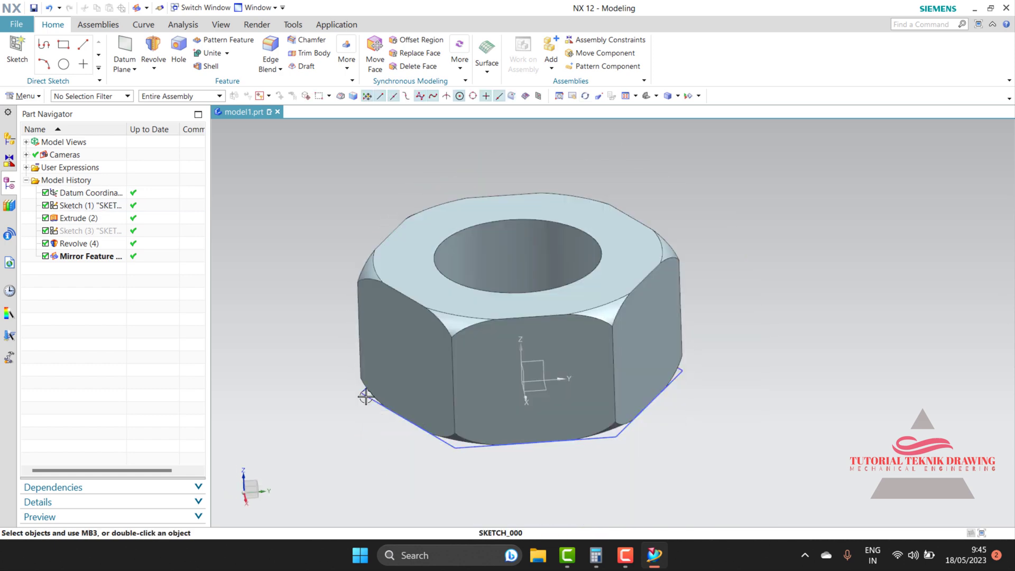
click(363, 393)
right_click(80, 210)
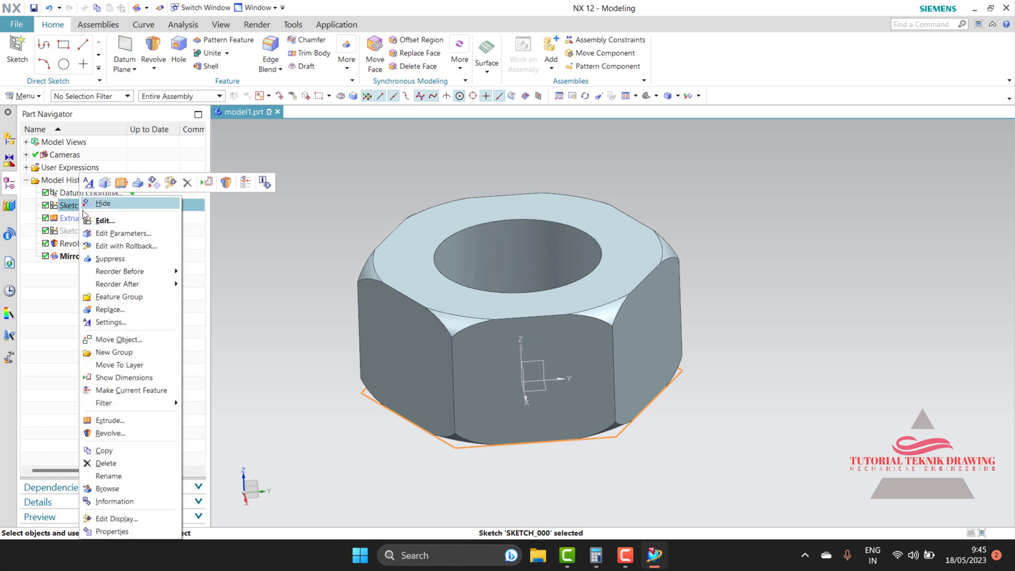
click(227, 344)
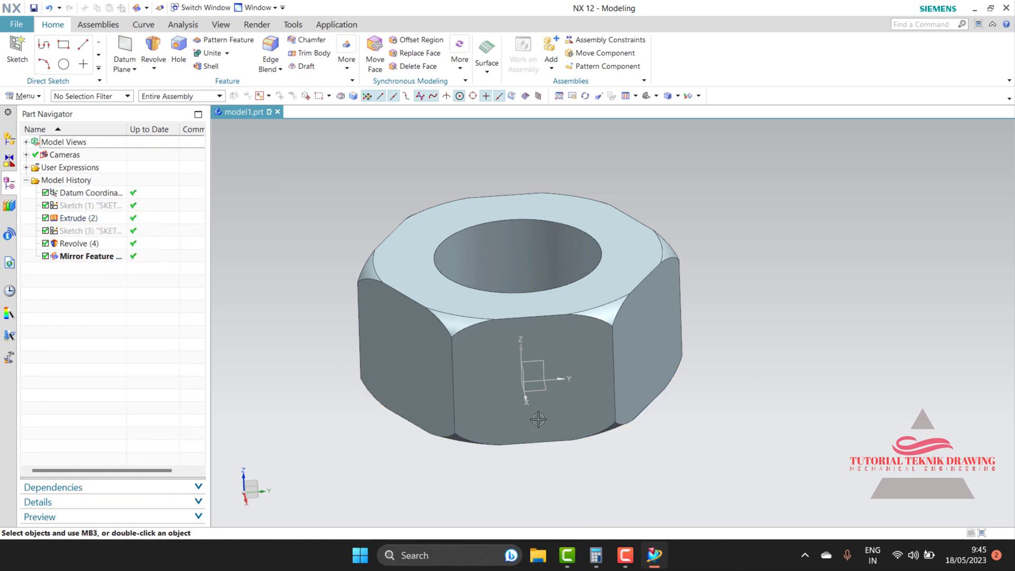
Step: Zoom and orbit the nut to inspect its chamfered top and bottom edges
scroll(428, 354, up, 2)
scroll(429, 363, down, 1)
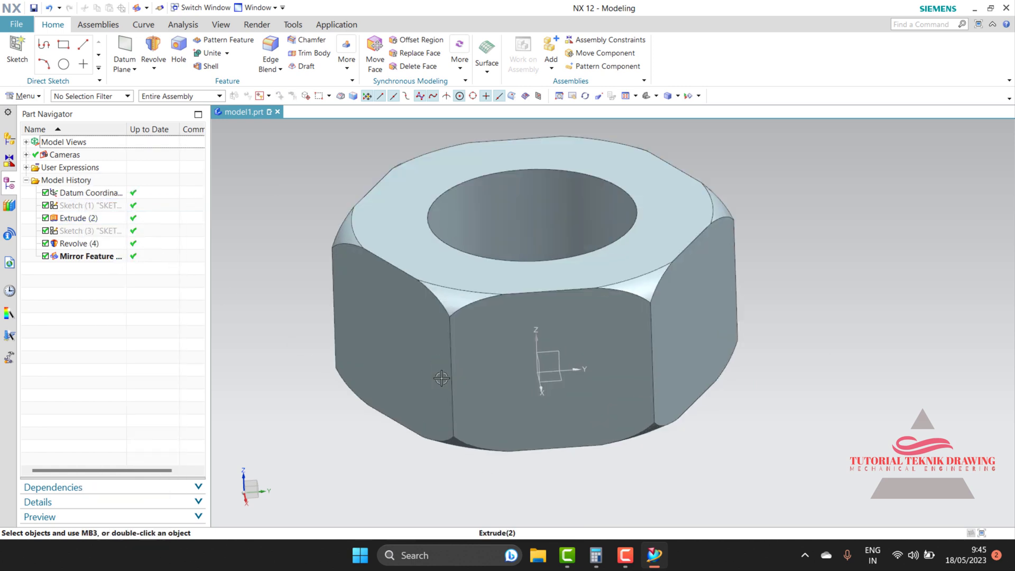
scroll(430, 363, down, 1)
click(585, 96)
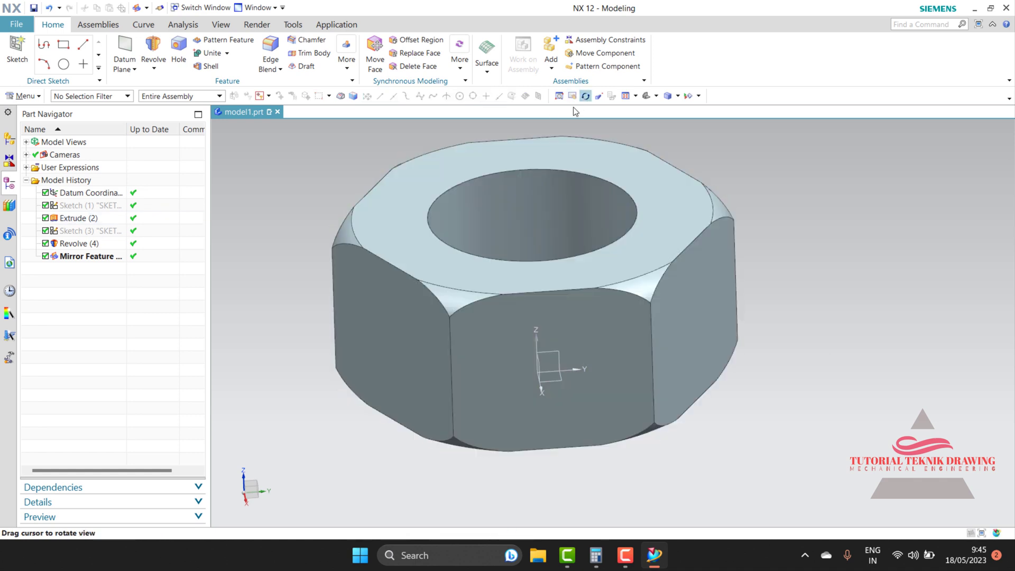
mouse_move(508, 254)
mouse_down()
mouse_move(503, 176)
mouse_move(529, 238)
mouse_move(484, 242)
mouse_move(463, 226)
mouse_move(505, 230)
mouse_up()
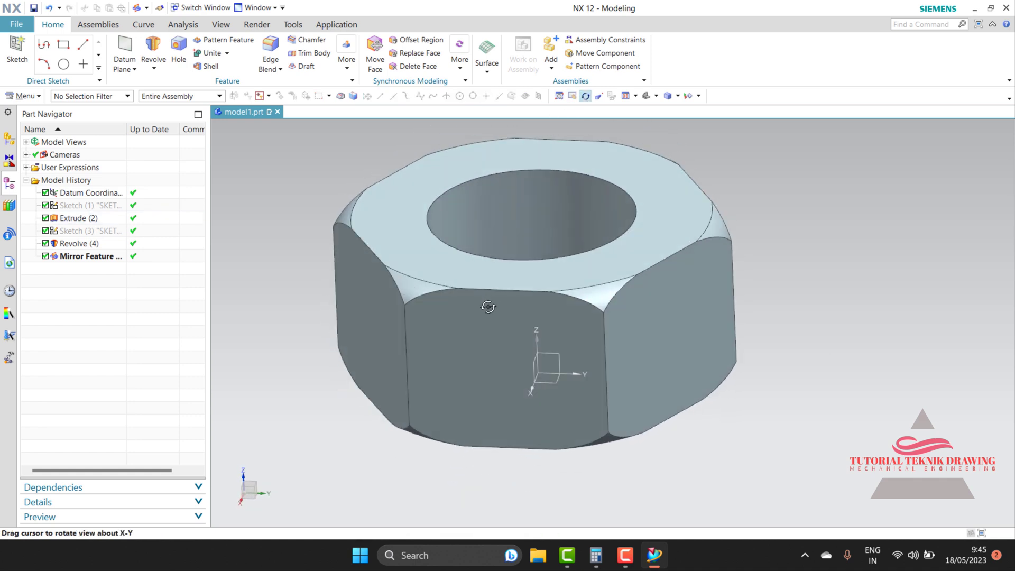
scroll(478, 347, down, 1)
scroll(458, 268, down, 1)
scroll(457, 452, down, 1)
scroll(458, 452, up, 4)
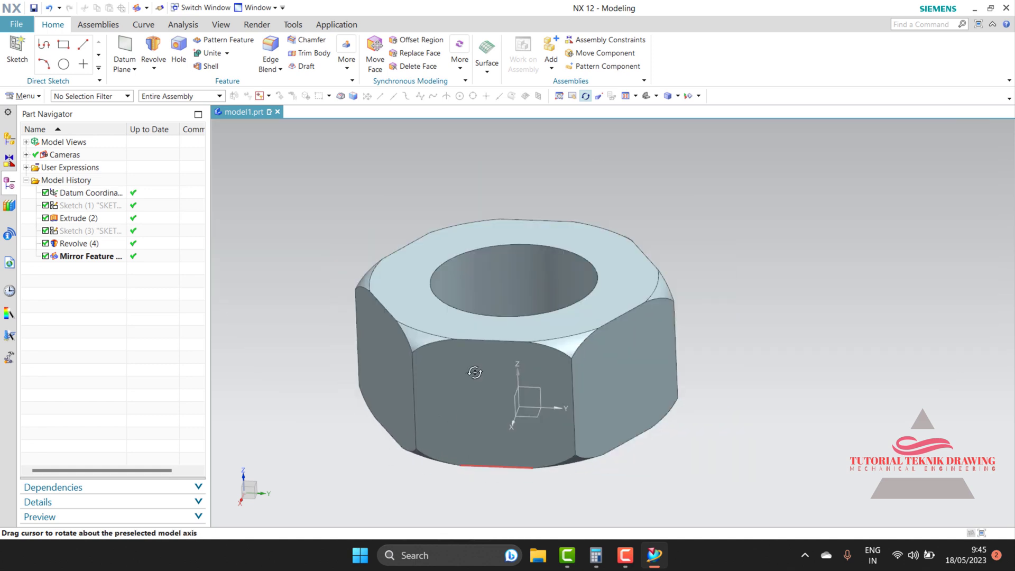
scroll(471, 369, down, 3)
scroll(482, 290, up, 1)
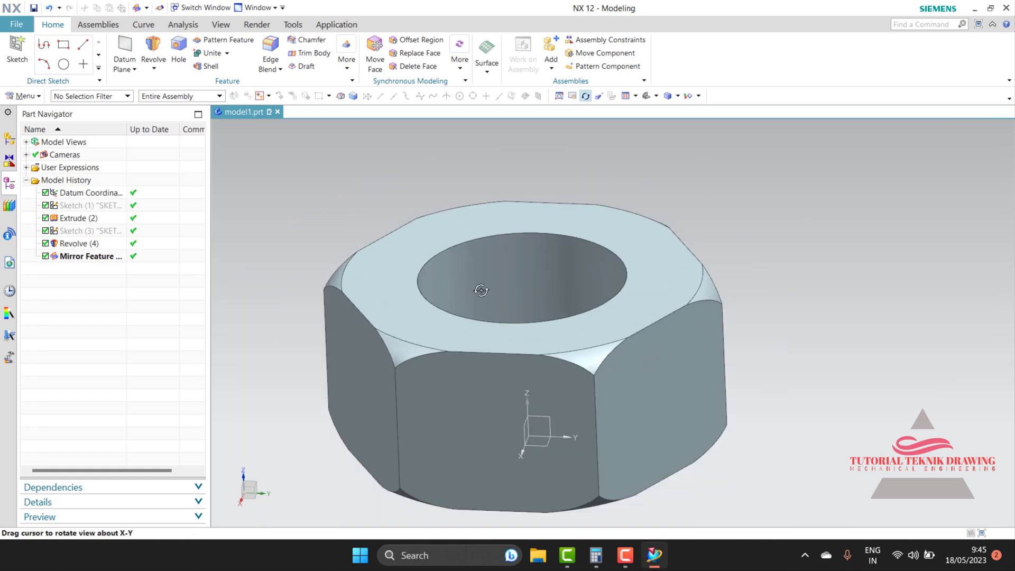
click(345, 74)
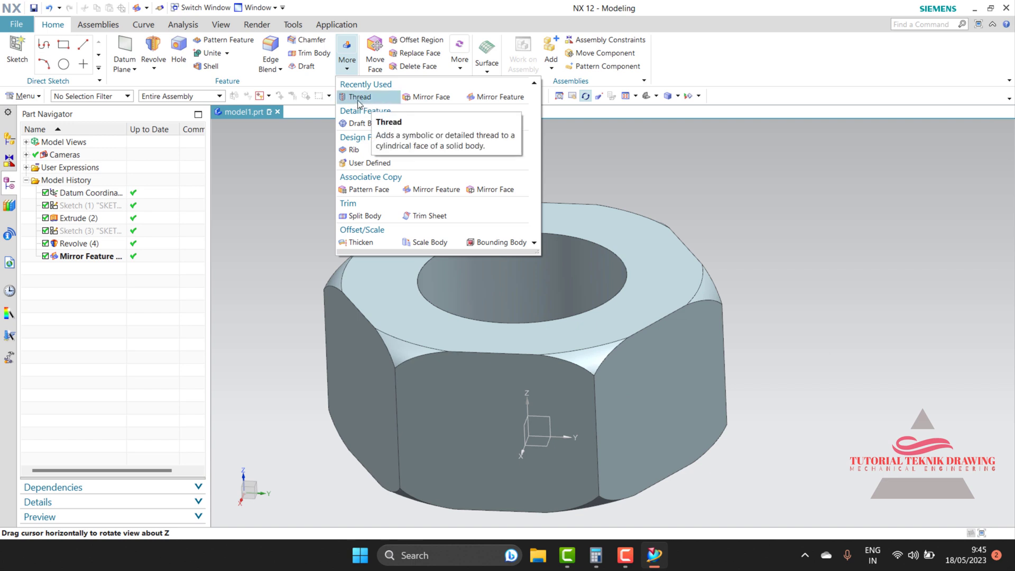
click(351, 98)
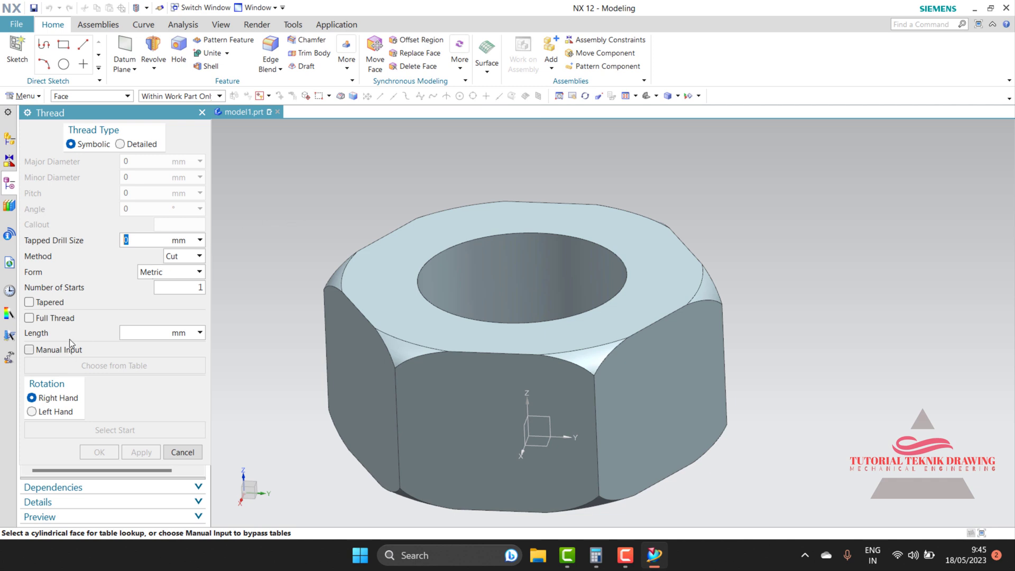
click(121, 145)
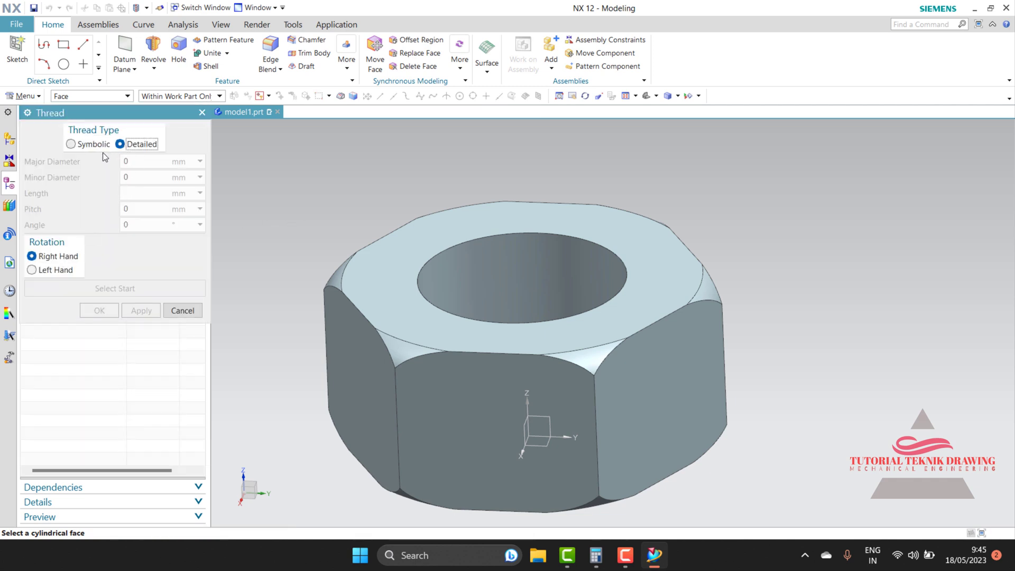
click(67, 273)
click(67, 257)
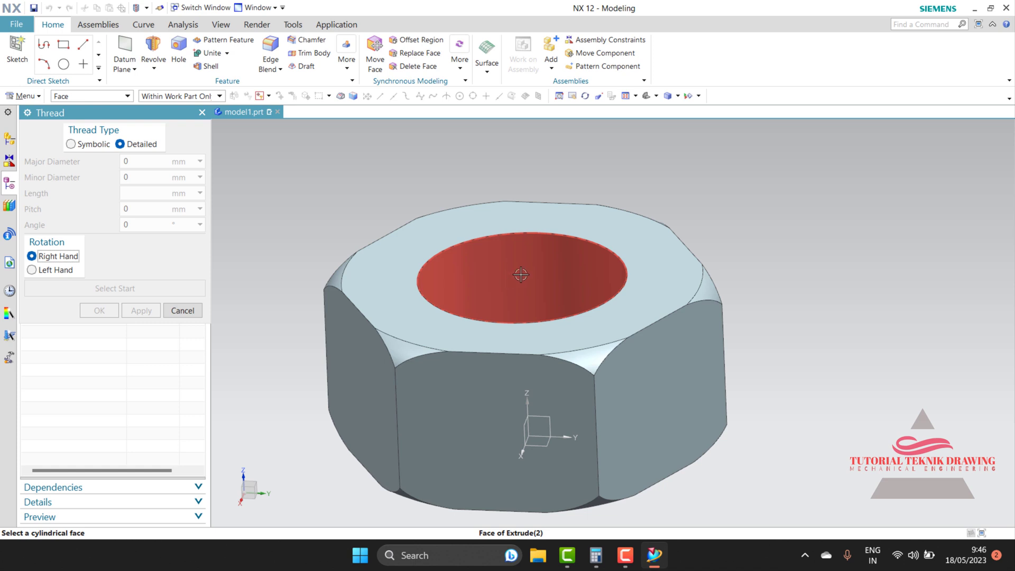
click(515, 273)
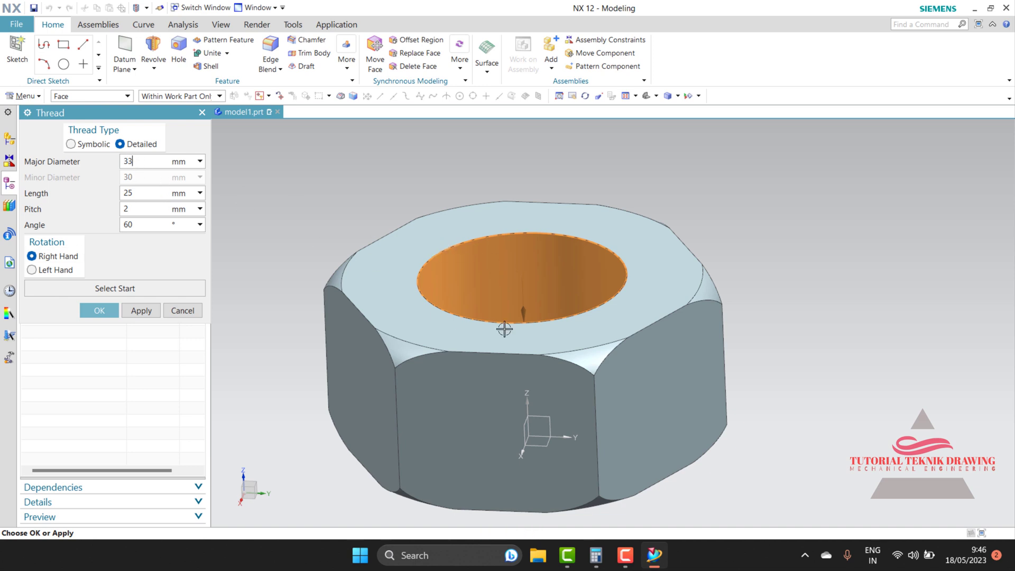
click(181, 311)
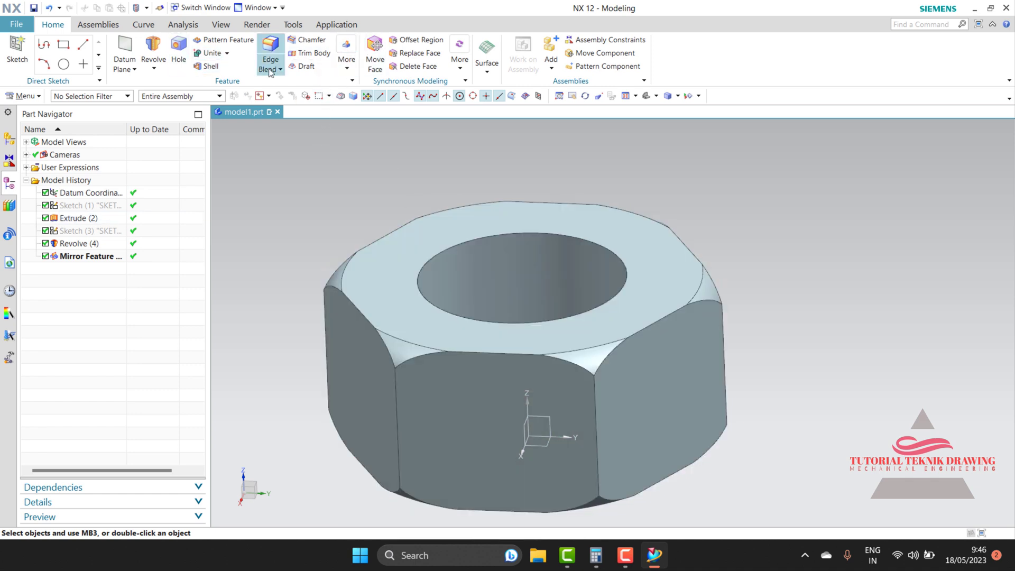
Step: Chamfer the bore's top edge by 3 mm
click(307, 40)
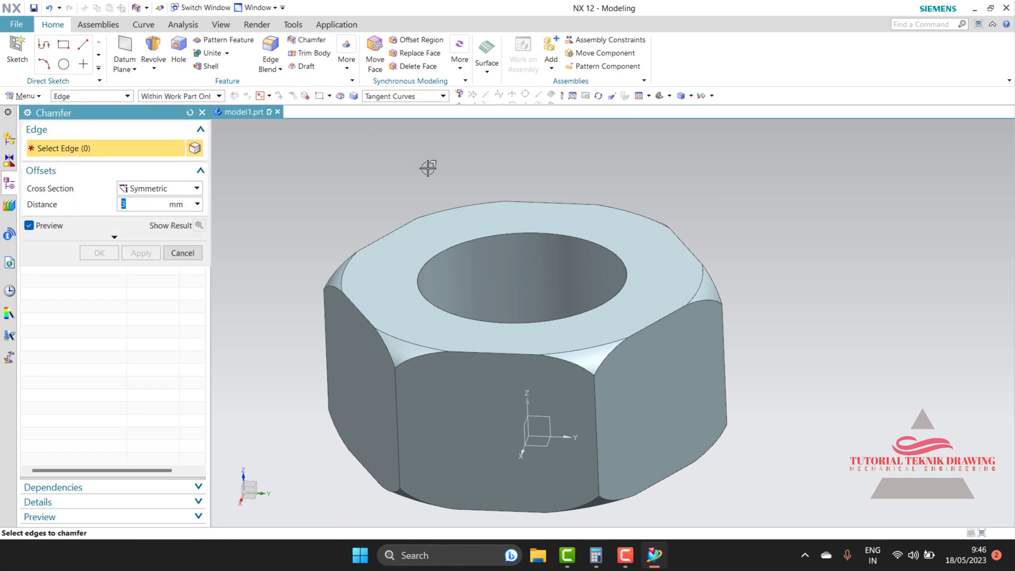
click(465, 242)
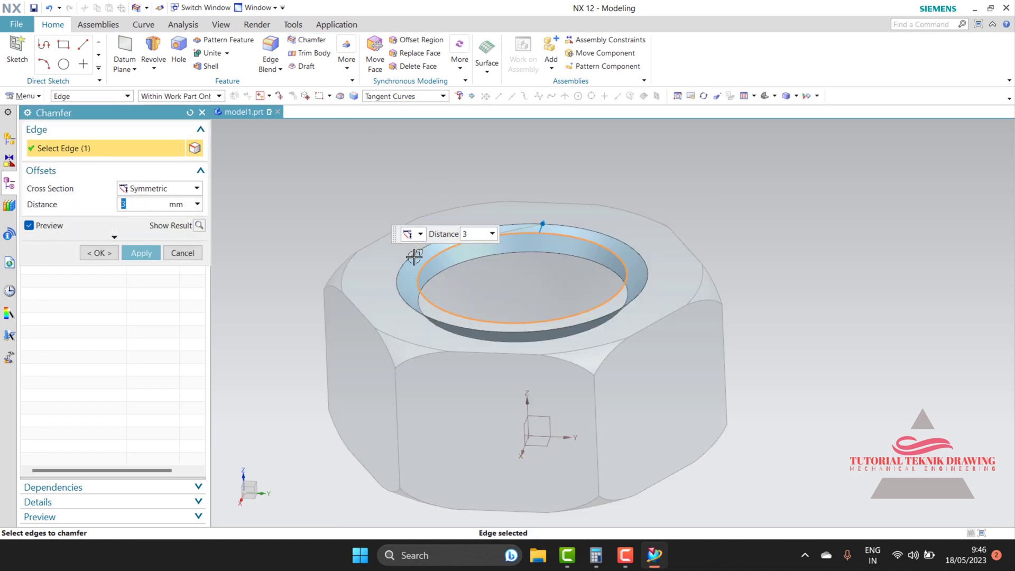
click(141, 253)
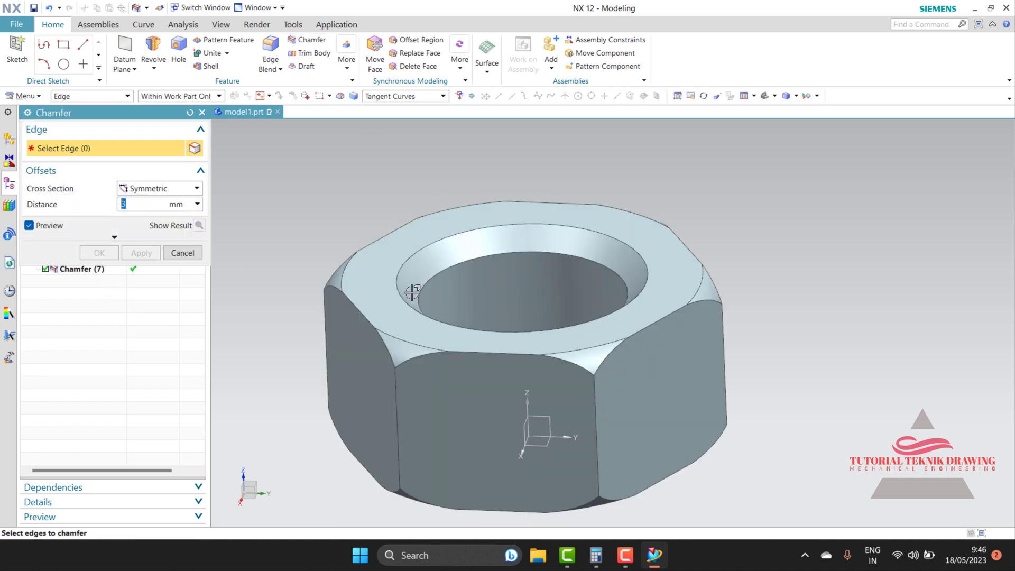
click(182, 253)
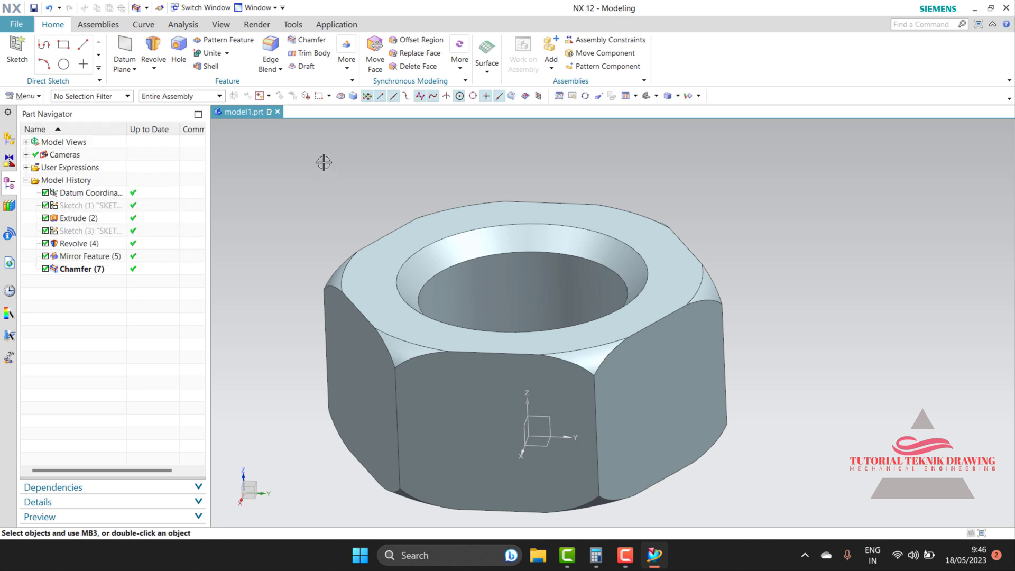
Step: Flip the nut over and chamfer the bore's bottom edge by 3 mm
click(585, 95)
drag(519, 228, 499, 199)
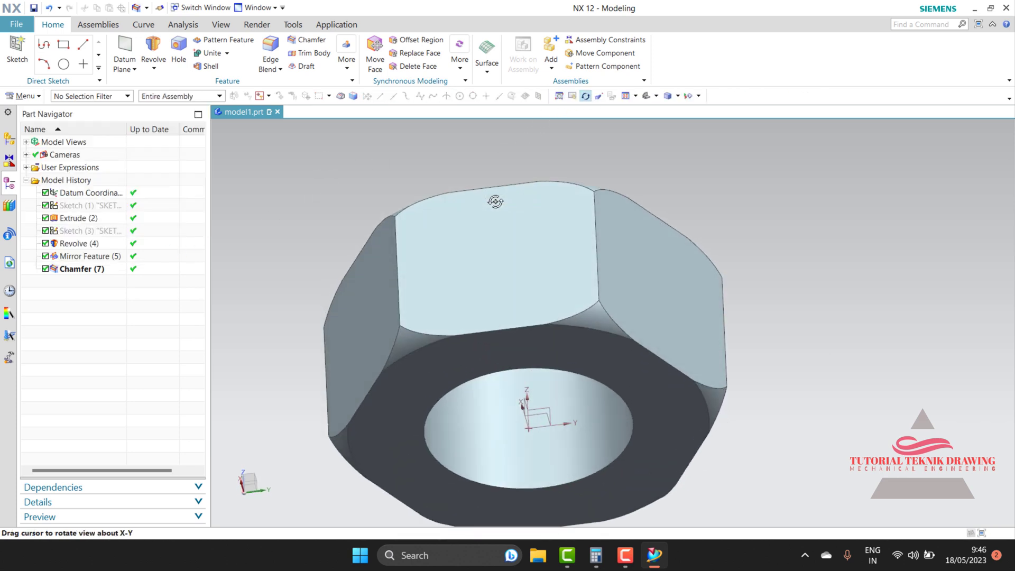
click(307, 40)
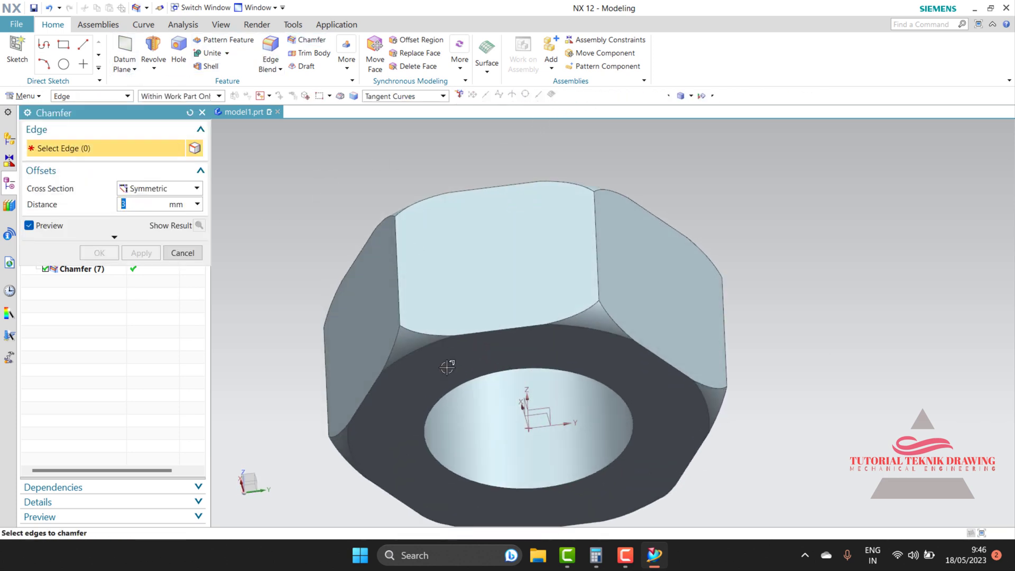
click(444, 389)
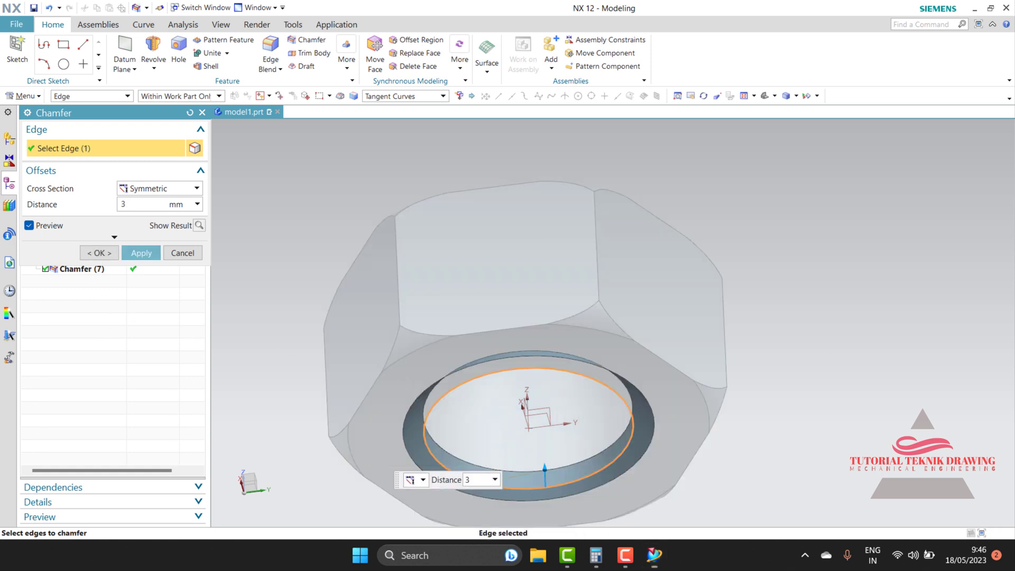
click(141, 253)
click(182, 252)
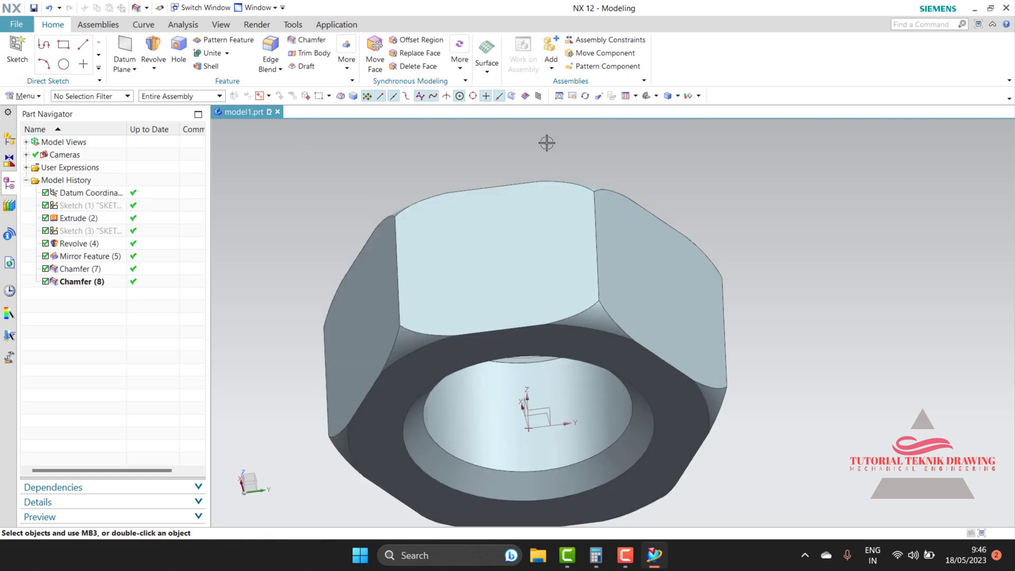
click(585, 96)
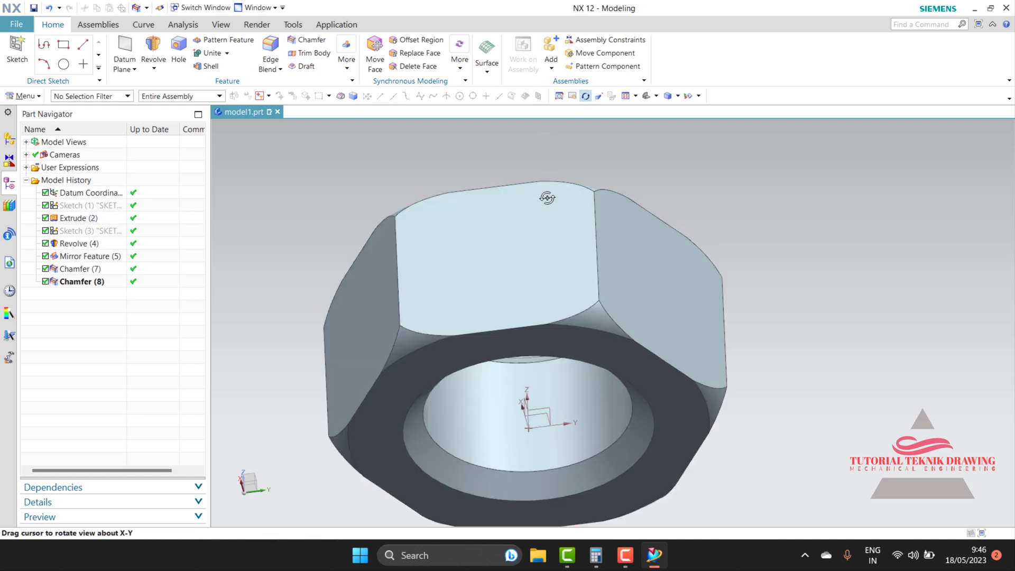
Step: Return the nut to the isometric view and refresh the display
mouse_move(547, 199)
mouse_down()
mouse_move(585, 148)
mouse_move(492, 211)
mouse_move(512, 170)
mouse_move(359, 159)
mouse_up()
key(Escape)
right_click(359, 160)
click(364, 163)
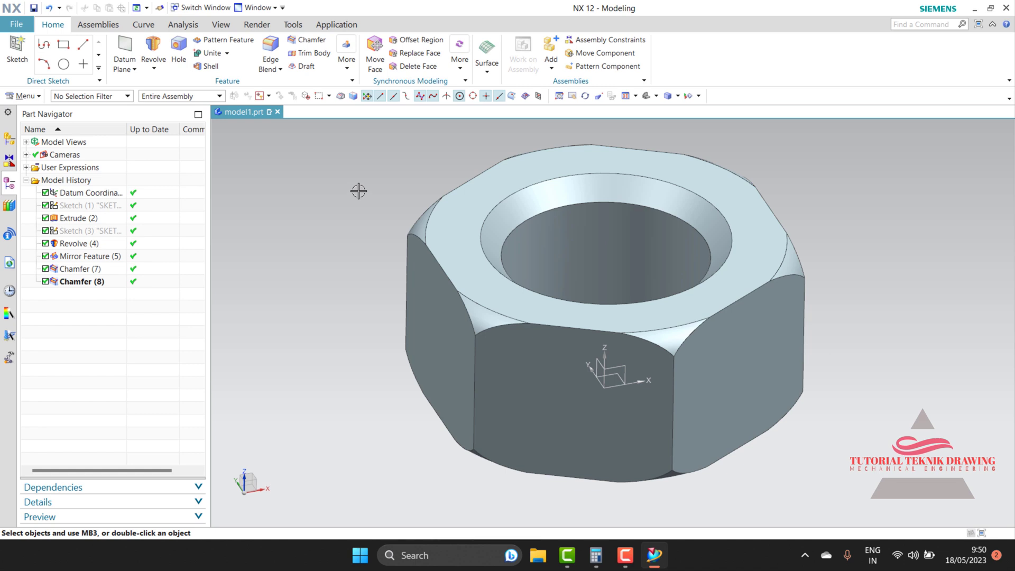
Step: Cut a detailed thread in the bore, starting at the XY plane, with 3 mm pitch
click(347, 72)
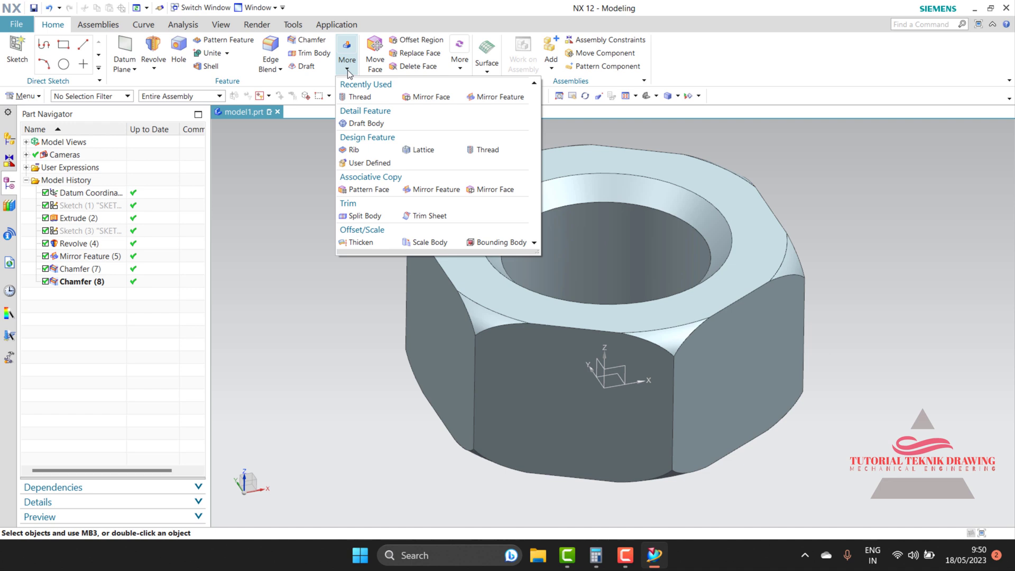
click(360, 98)
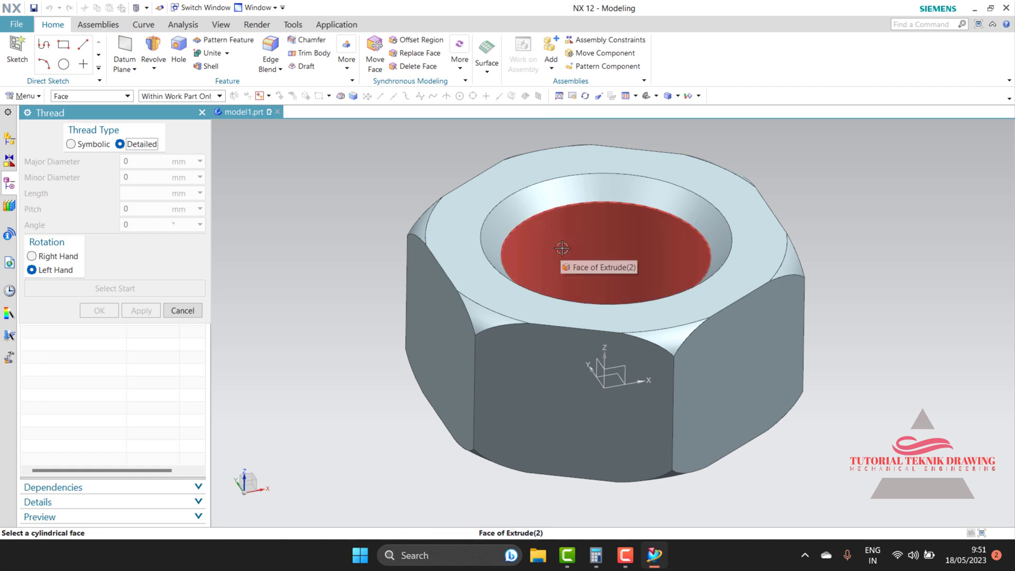
click(593, 237)
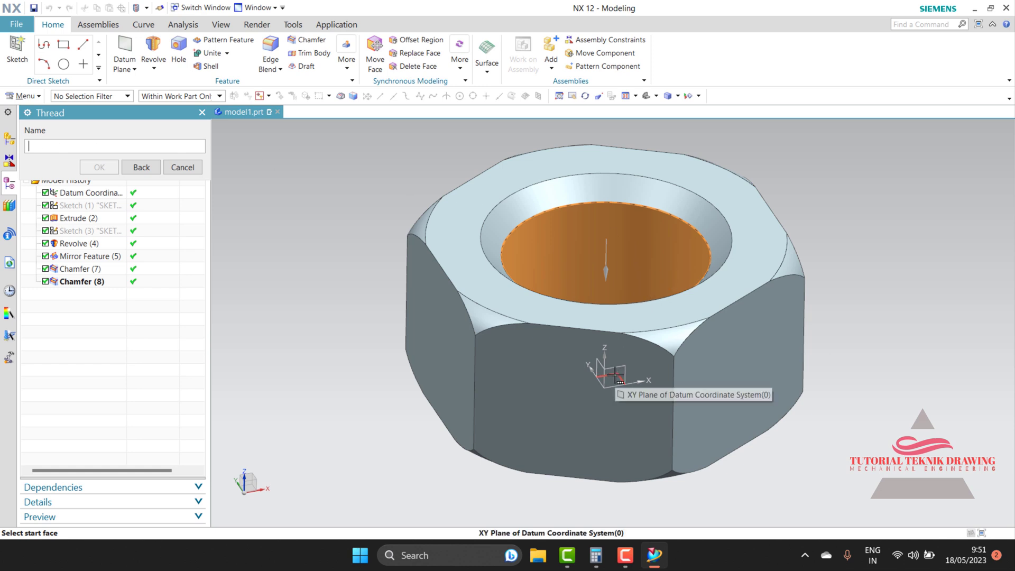
click(617, 377)
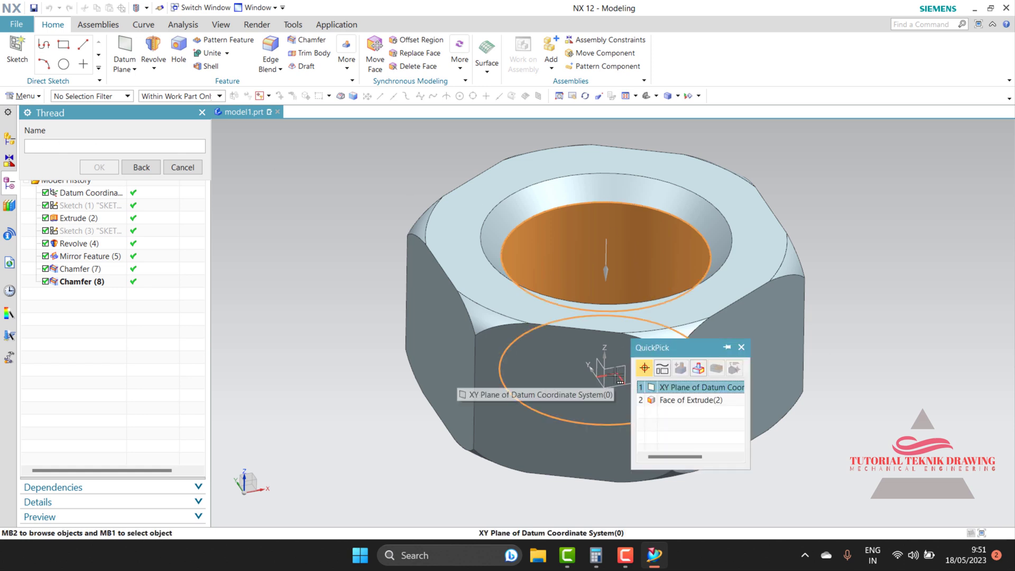
click(688, 388)
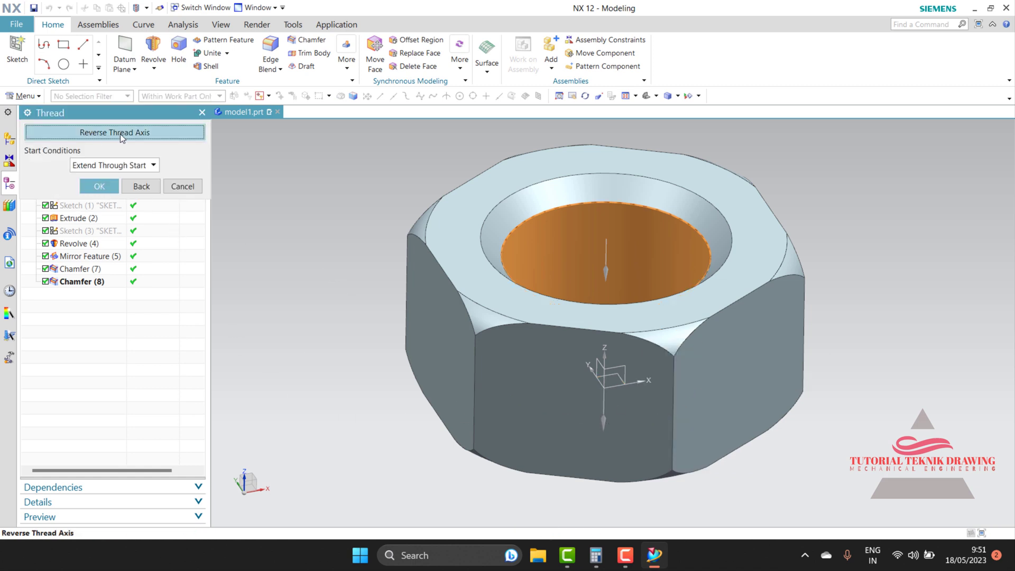
click(150, 135)
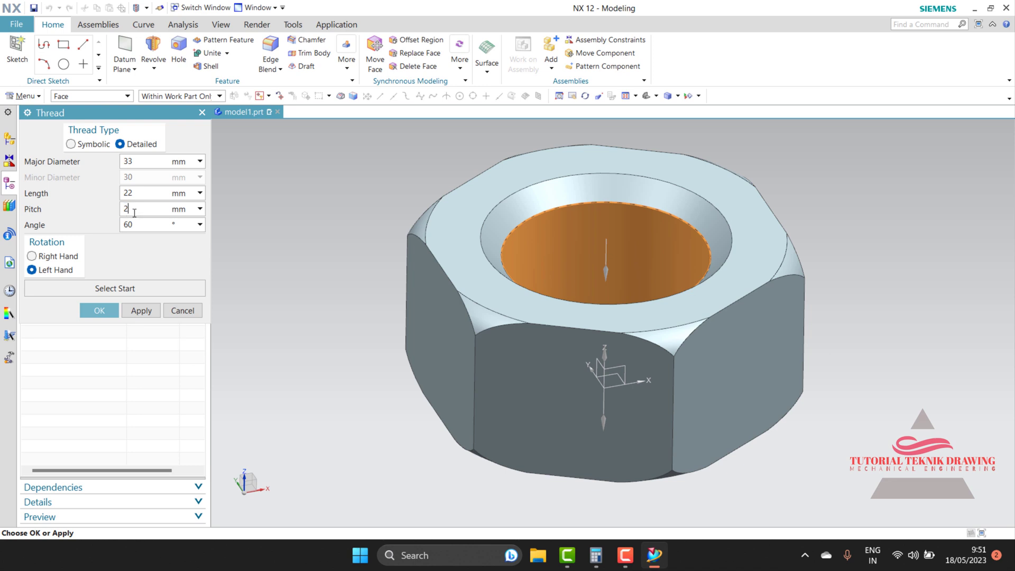
double_click(133, 208)
text(3)
click(99, 310)
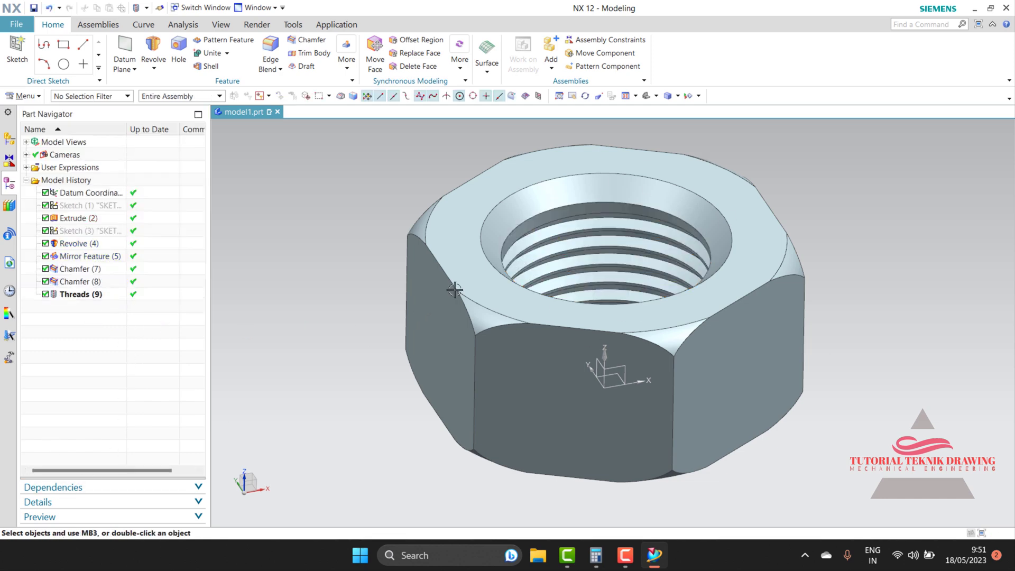
Step: Zoom in on the threads and back out, then orbit the nut to a level front view
scroll(570, 276, up, 3)
scroll(576, 265, up, 3)
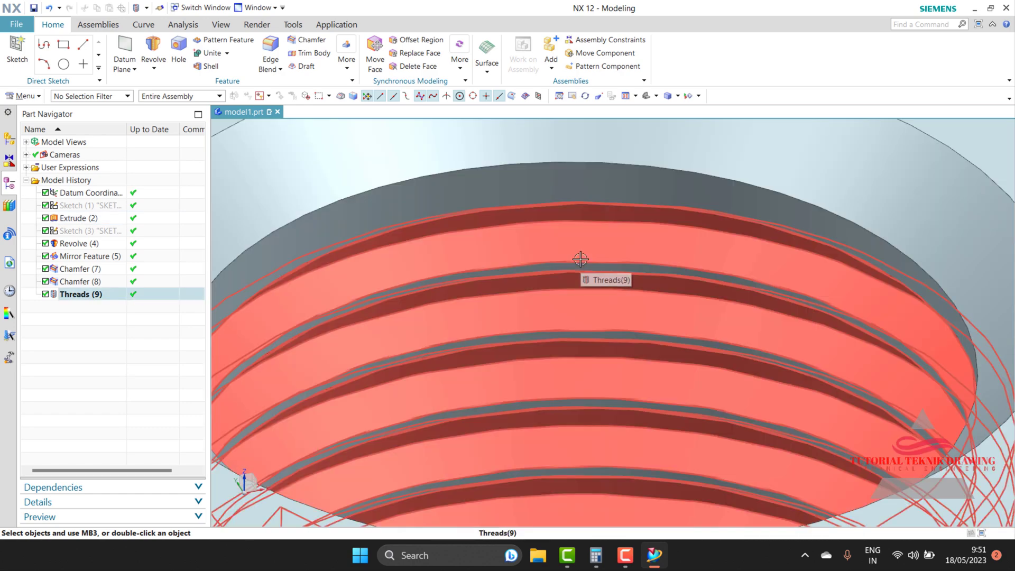
scroll(581, 259, down, 3)
scroll(634, 233, down, 3)
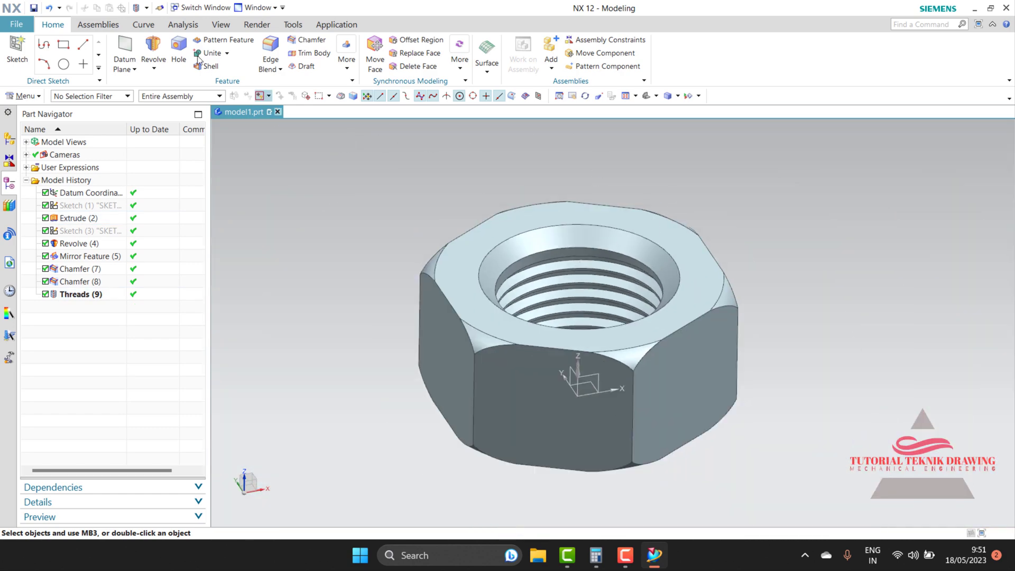
click(585, 95)
mouse_move(617, 220)
mouse_down()
mouse_move(625, 409)
mouse_move(712, 290)
mouse_move(621, 231)
mouse_move(607, 351)
mouse_move(716, 161)
mouse_move(747, 280)
mouse_move(709, 347)
mouse_move(593, 358)
mouse_move(562, 380)
mouse_move(649, 390)
mouse_move(594, 381)
mouse_move(594, 398)
mouse_move(579, 397)
mouse_move(585, 390)
mouse_up()
drag(614, 315, 580, 325)
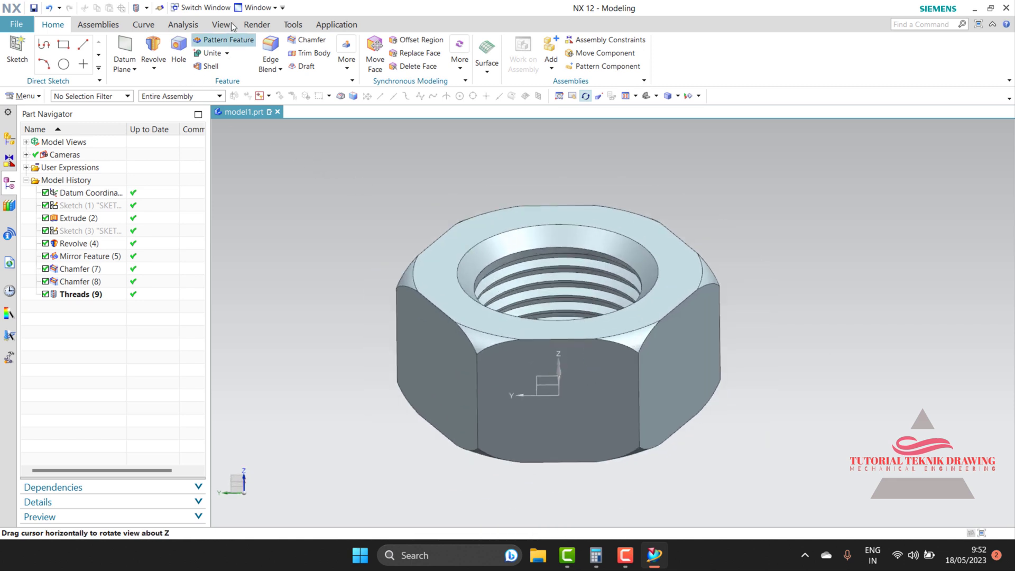
Step: Apply the Aluminum metal studio material to the nut and start a Ray Traced Studio render
click(256, 25)
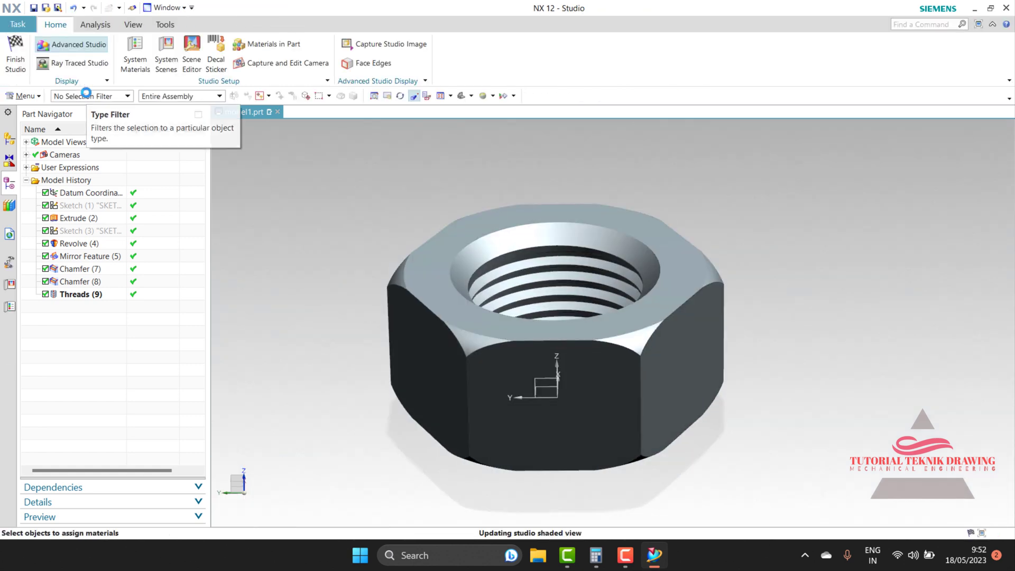
click(146, 67)
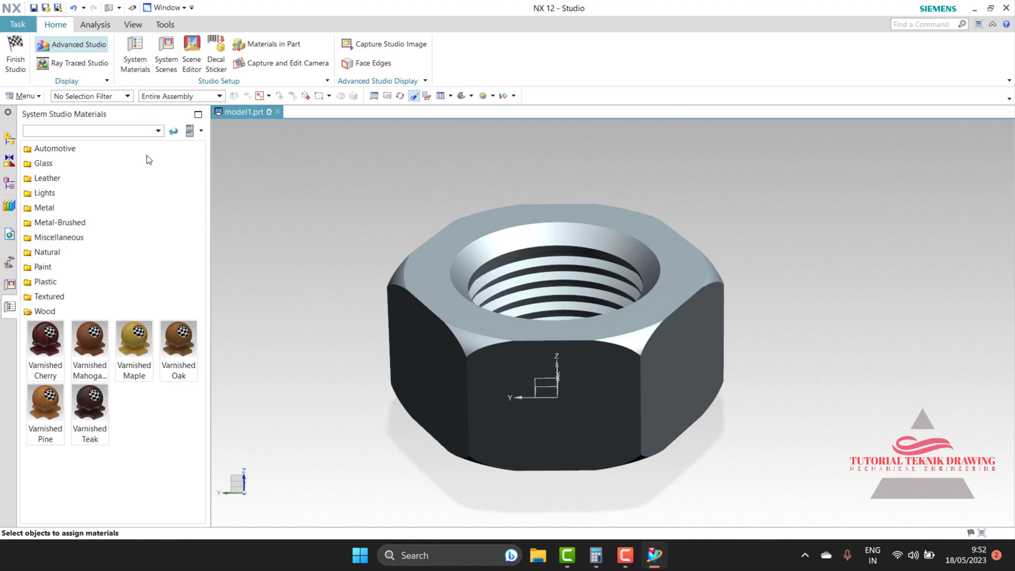
click(65, 208)
drag(83, 312, 2, 281)
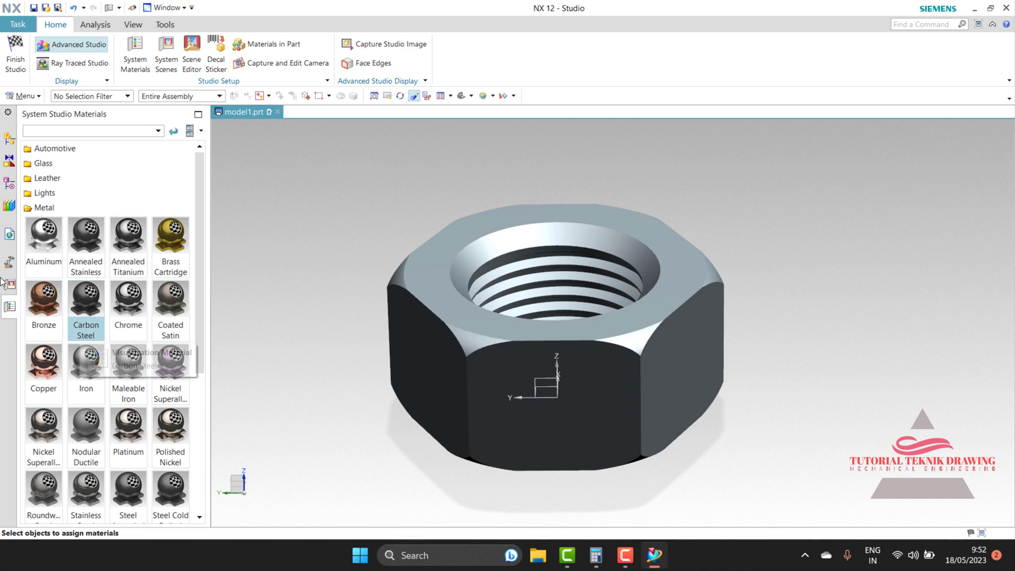
drag(44, 238, 446, 315)
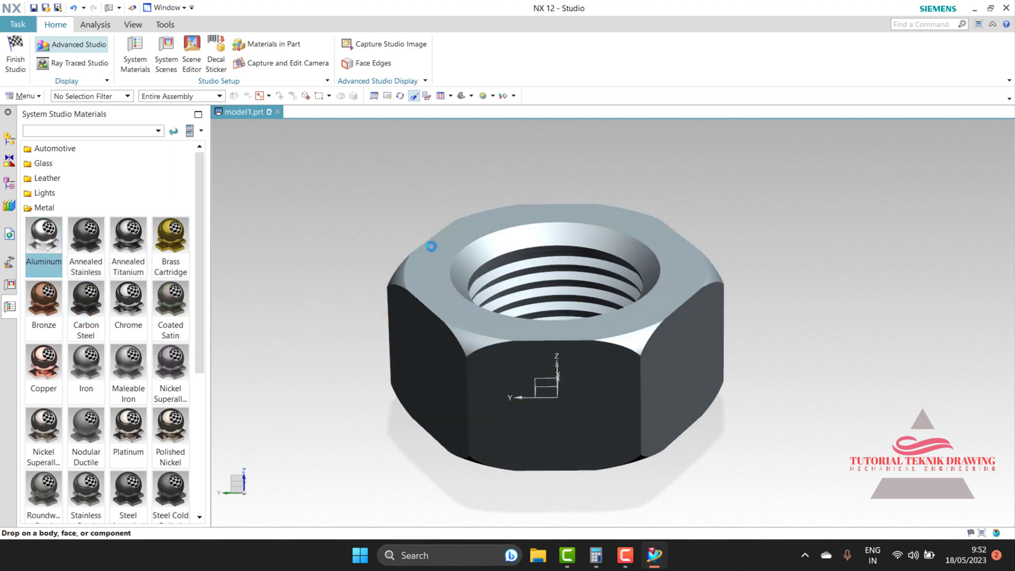
drag(431, 247, 395, 256)
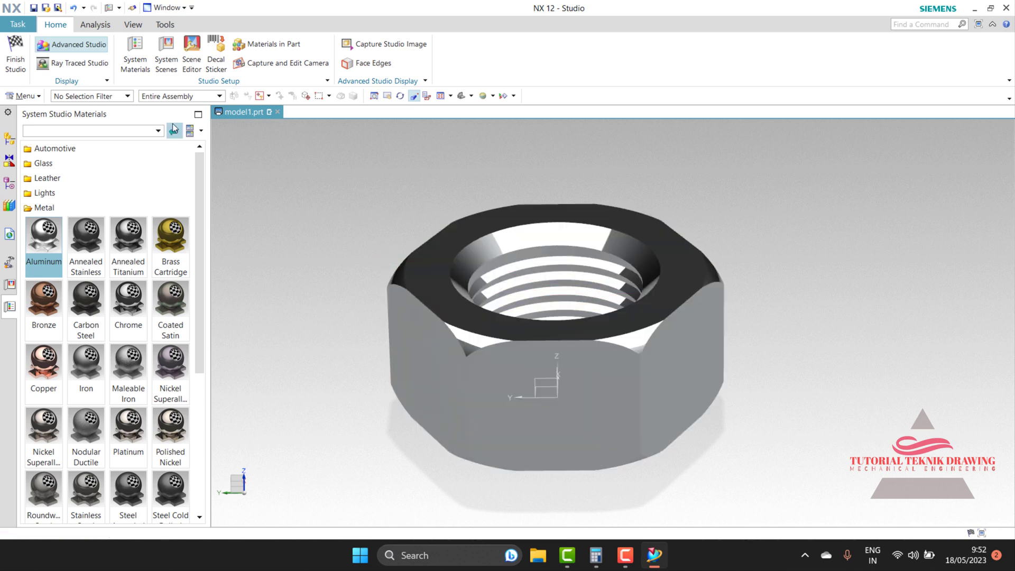
click(69, 66)
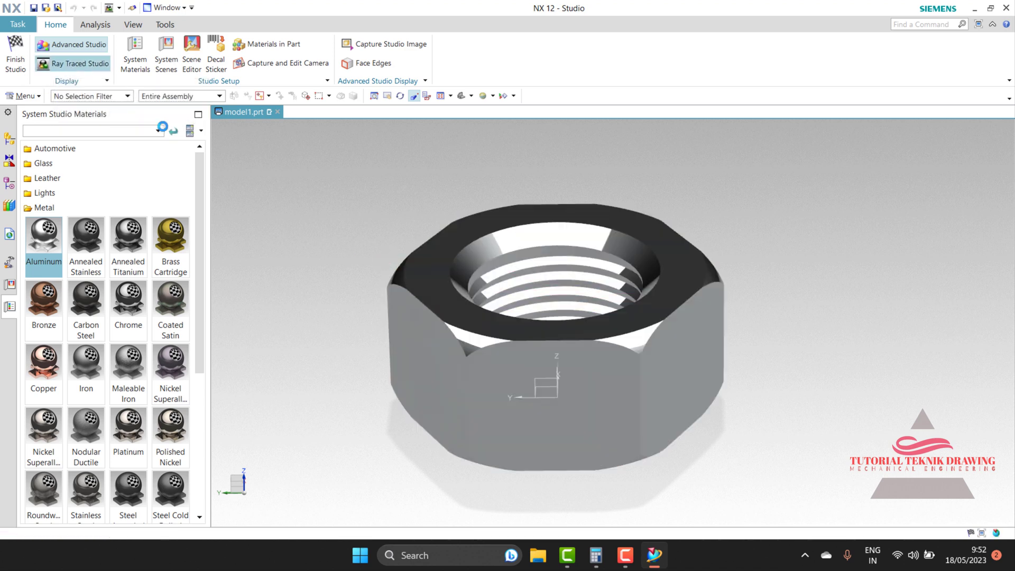